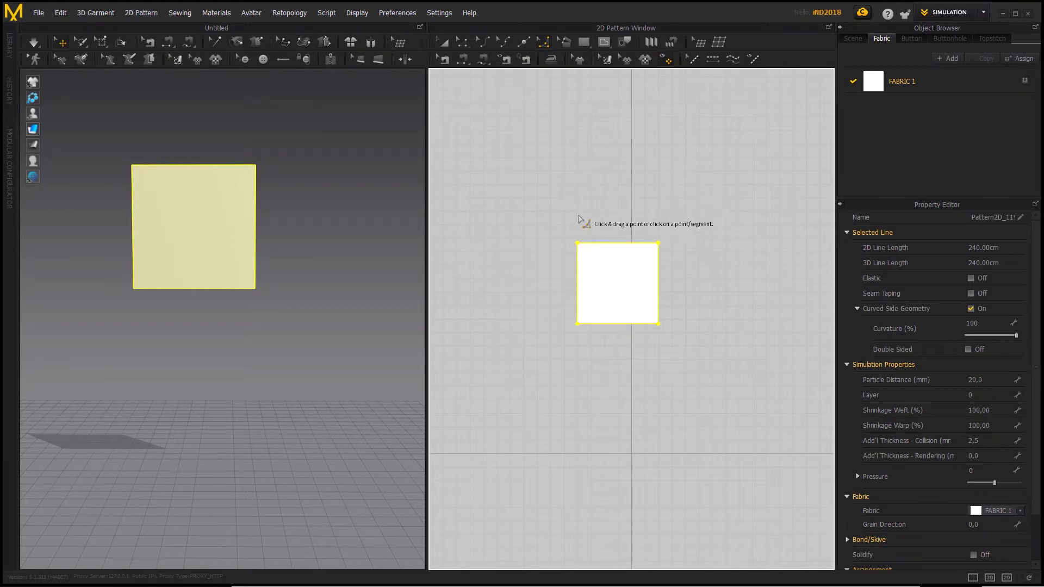
- Round the square pattern's two upper corners by length, with 10 cm on both lines of each corner
click(577, 243)
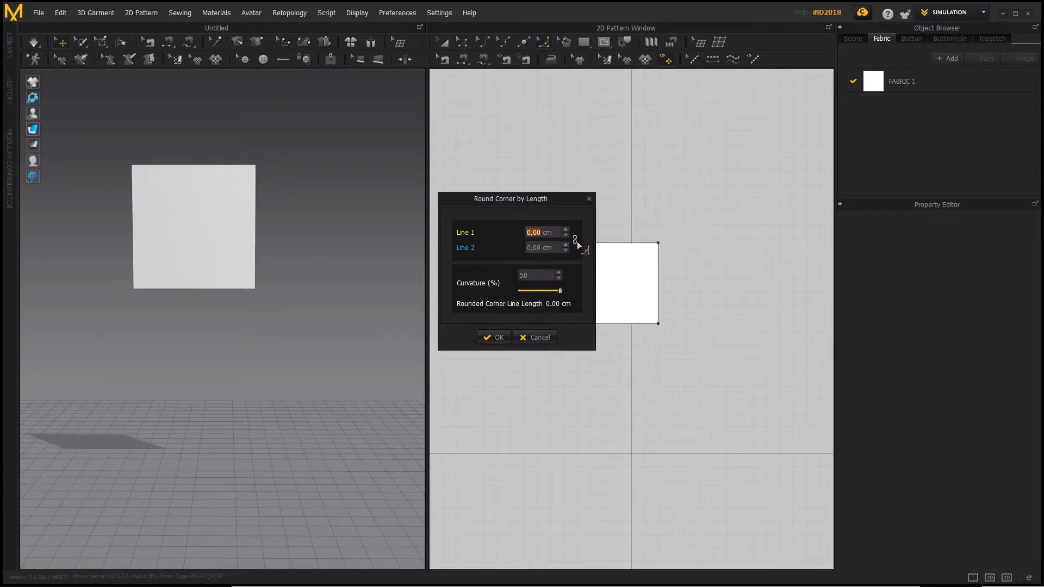
text(10)
key(Tab)
text(10)
key(Return)
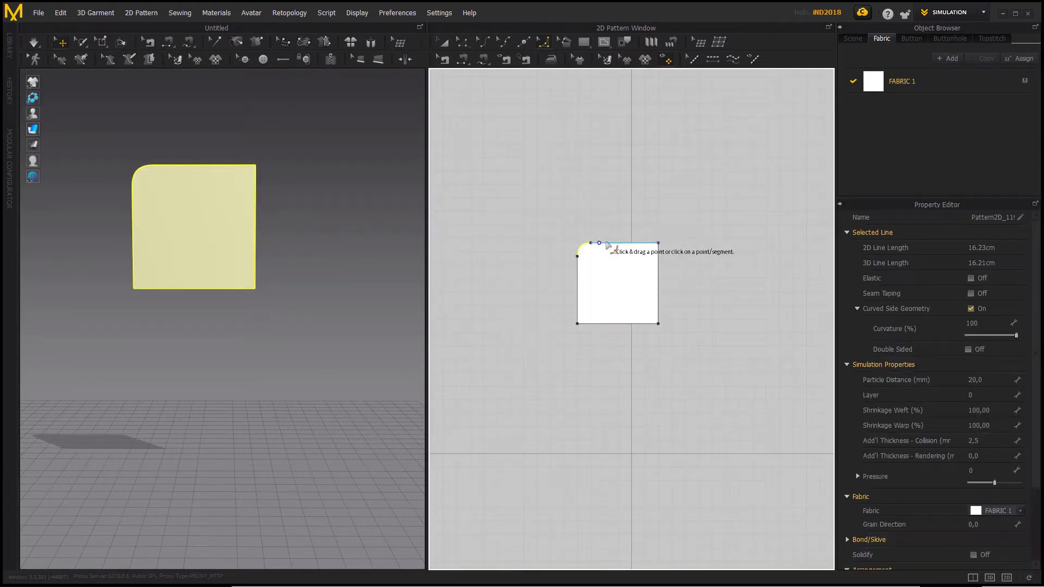
click(657, 243)
text(10)
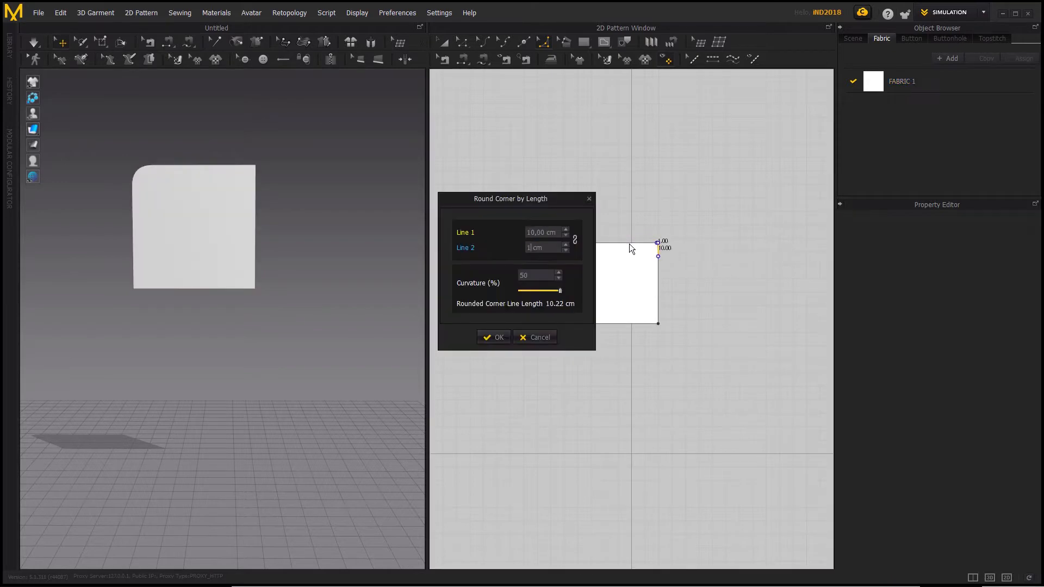
key(Tab)
text(10)
key(Return)
- Round the square pattern's two lower corners by length, using 10 cm for both lines of each
click(578, 324)
text(10)
key(Tab)
text(10)
key(Return)
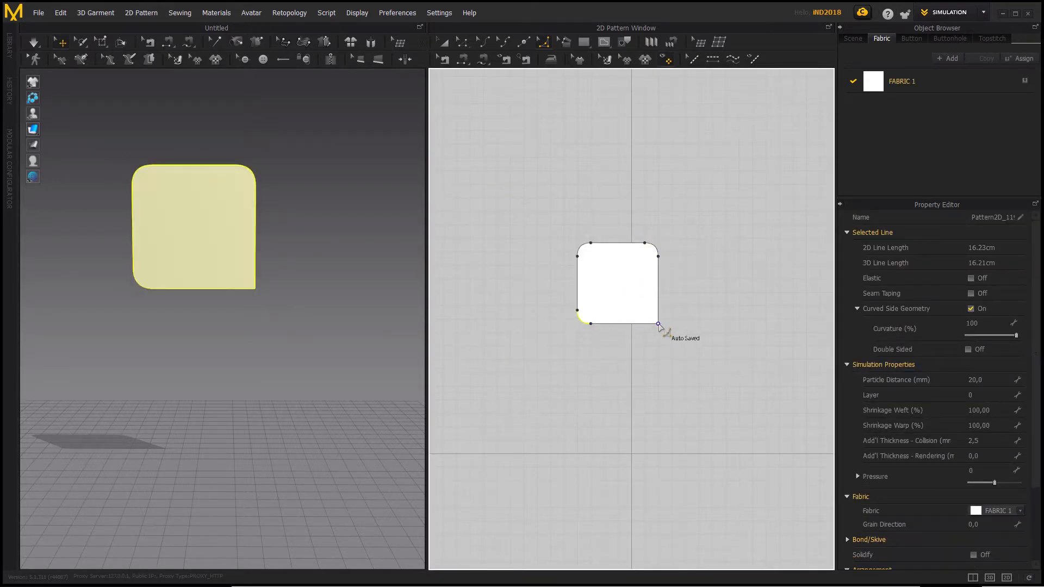
click(657, 323)
text(10)
key(Tab)
text(10)
key(Return)
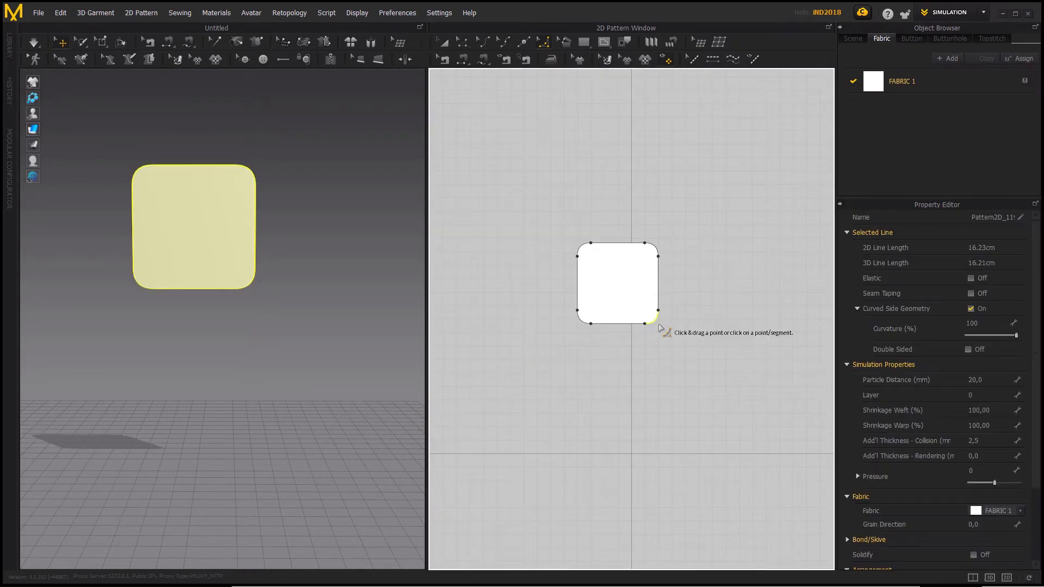
- Copy the rounded square and place the duplicate directly below the original in the 2D pattern layout
click(444, 43)
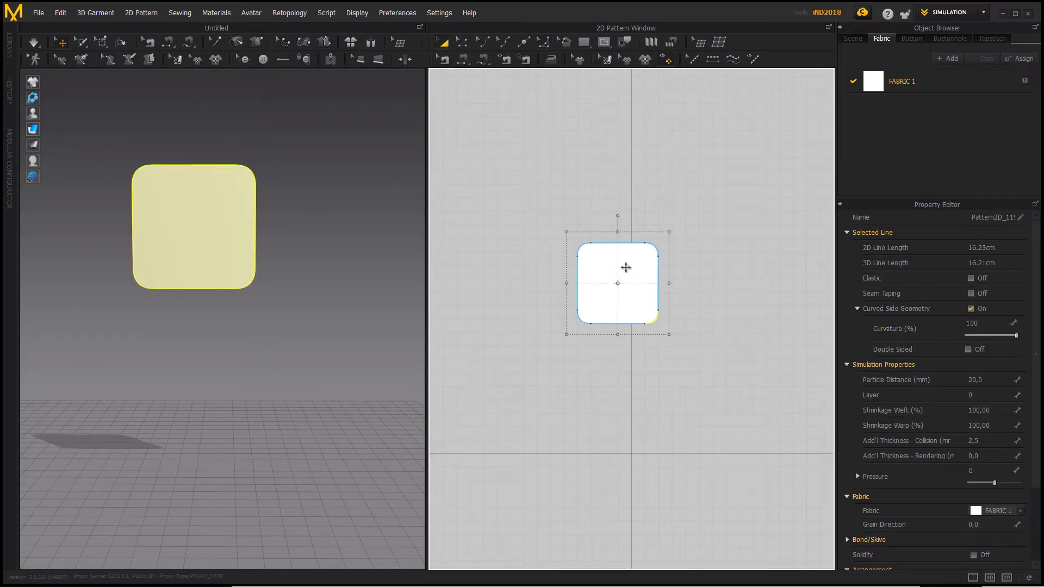
click(625, 266)
drag(625, 267, 618, 461)
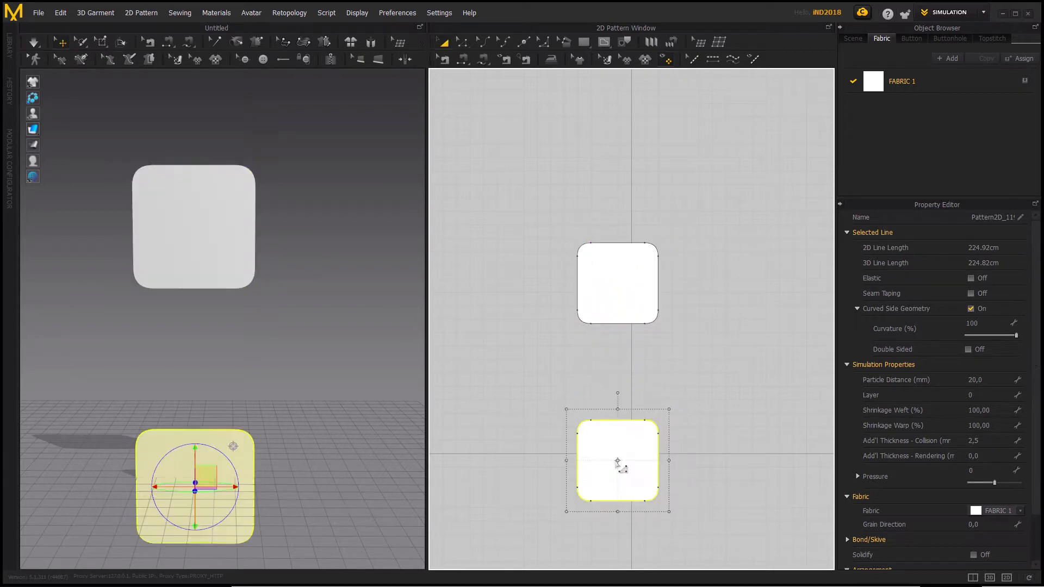
click(596, 380)
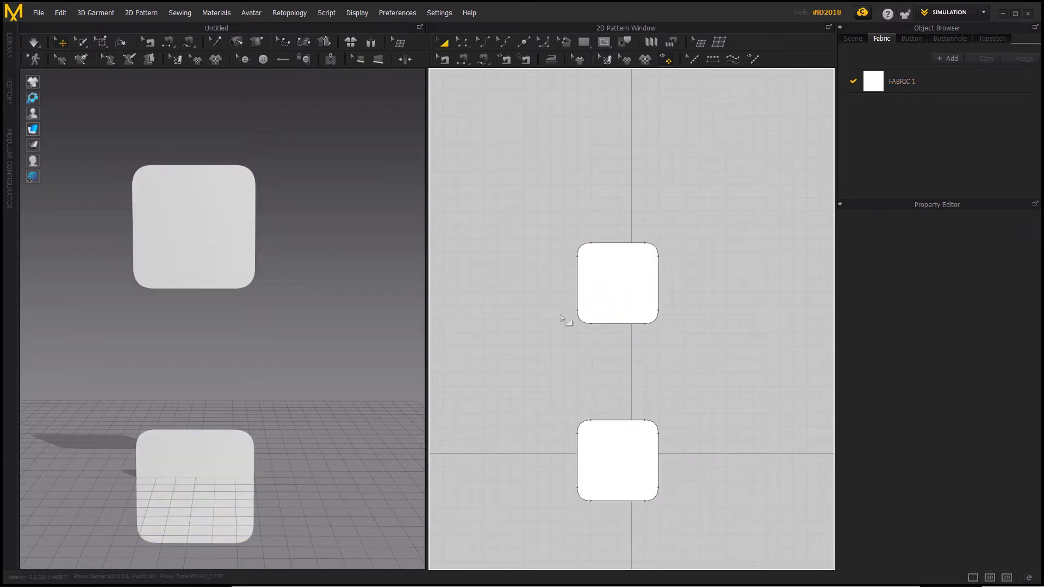
- Check the rounded square's corner and side lengths, and create a rectangle 224,92 cm wide and 35 cm high between the two squares
click(583, 42)
key(z)
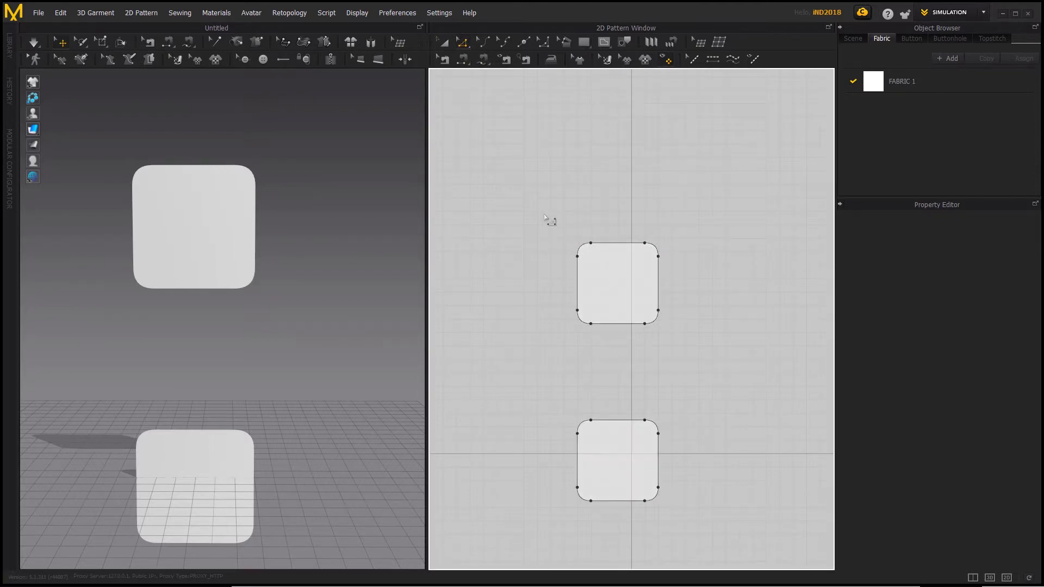
click(582, 250)
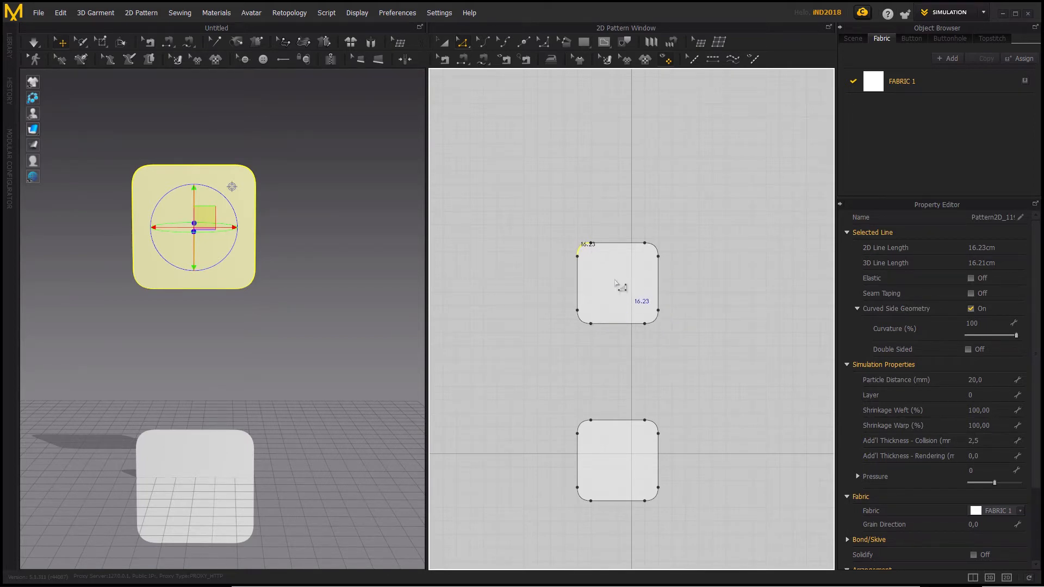
click(658, 278)
click(583, 42)
click(615, 378)
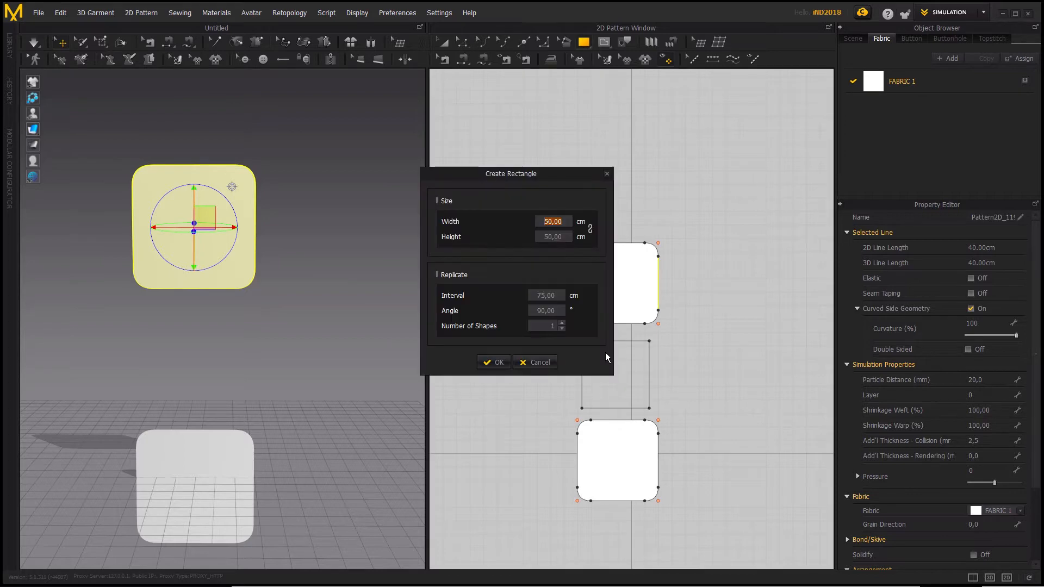
text(224,92)
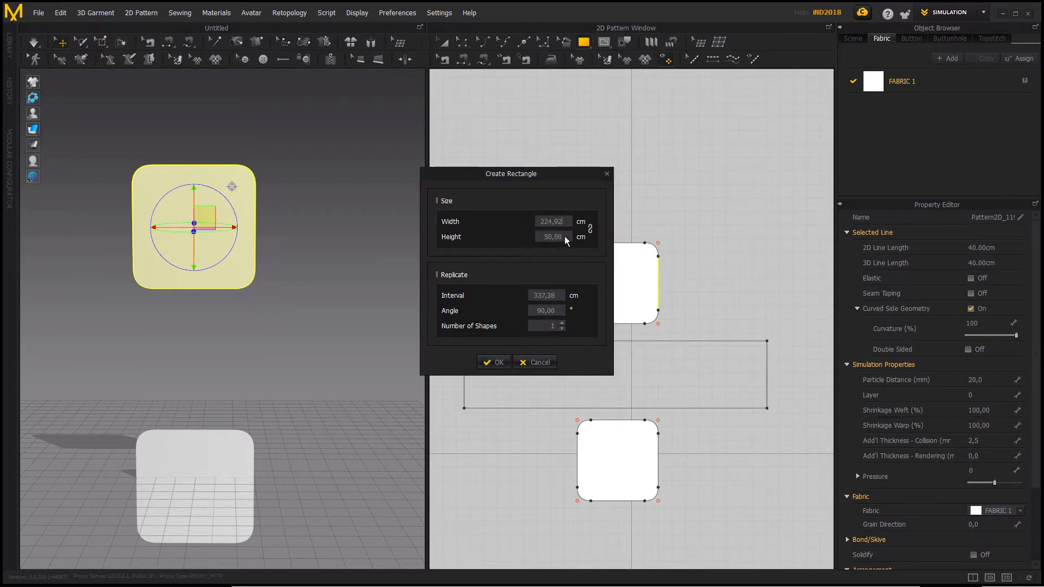
drag(554, 237, 562, 237)
double_click(564, 237)
key(BackSpace)
key(BackSpace)
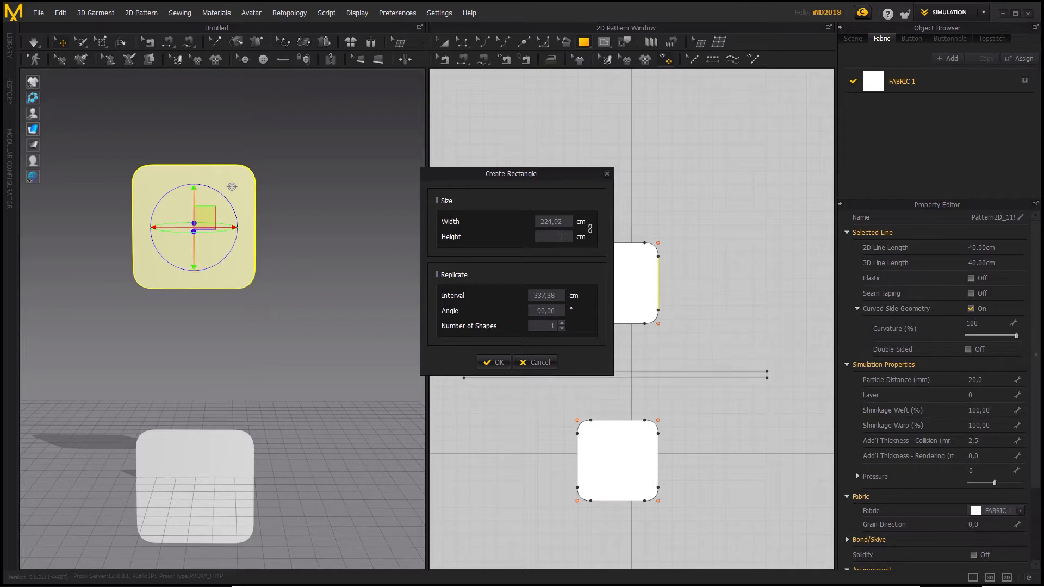
text(35)
key(Return)
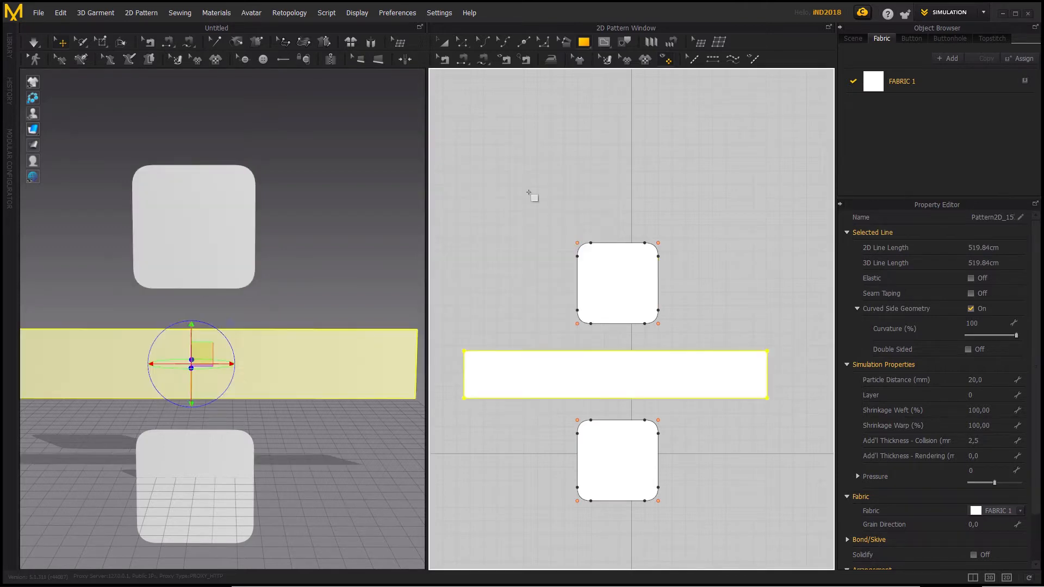
- Split the long rectangle's upper edge from its left end into consecutive segments of 16,23 cm, 40 cm and 16,23 cm
click(524, 45)
right_click(484, 352)
text(16,23)
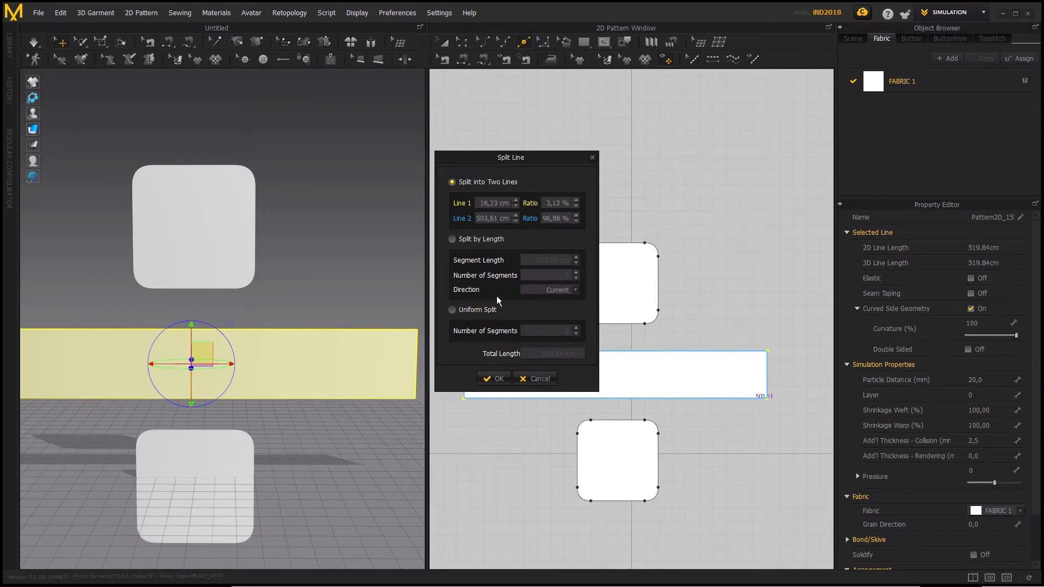
key(Return)
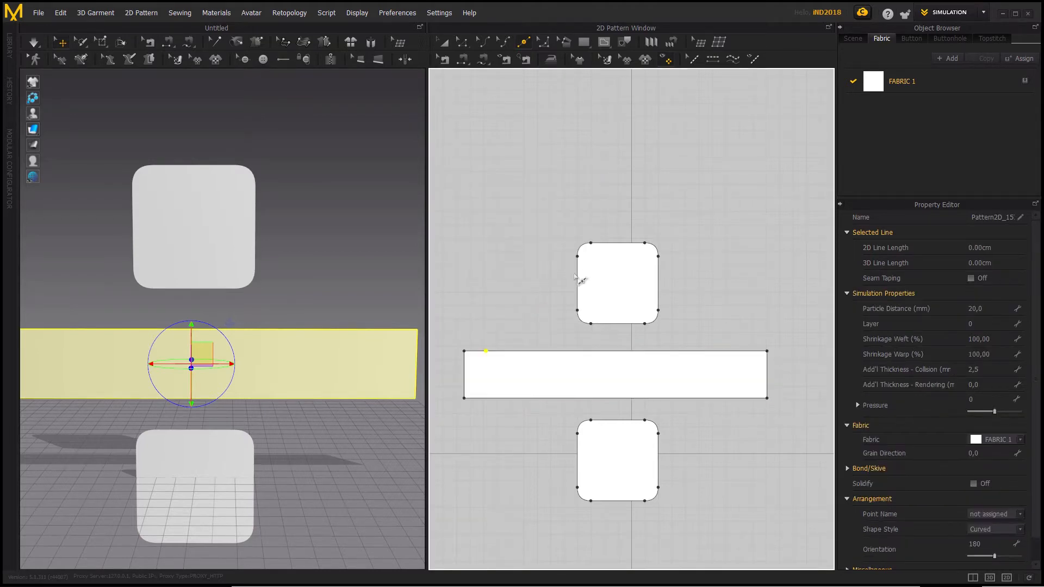
right_click(531, 352)
text(40)
key(Escape)
right_click(559, 350)
text(16,2)
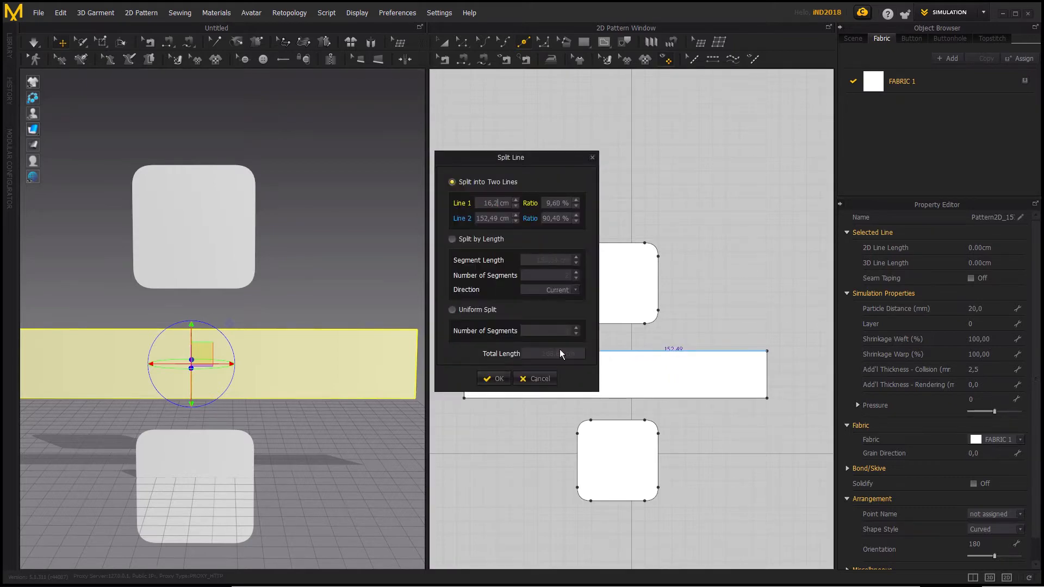
key(Escape)
- Continue splitting the rectangle's upper edge rightward into segments of 40 cm, 16,23 cm, 40 cm and 16,23 cm
right_click(603, 352)
key(Escape)
right_click(638, 352)
key(Return)
right_click(690, 351)
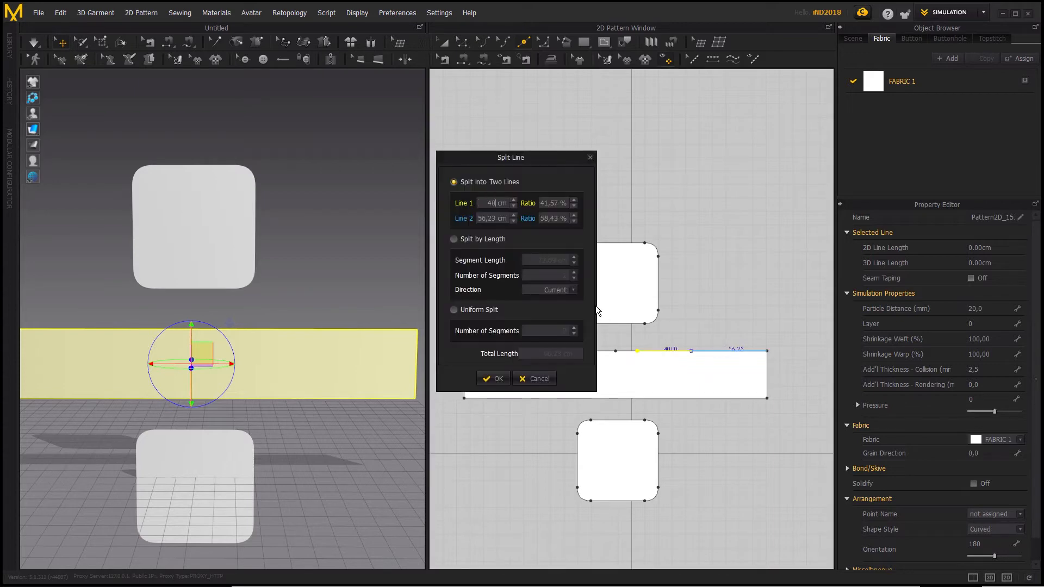
key(Return)
right_click(706, 350)
key(Return)
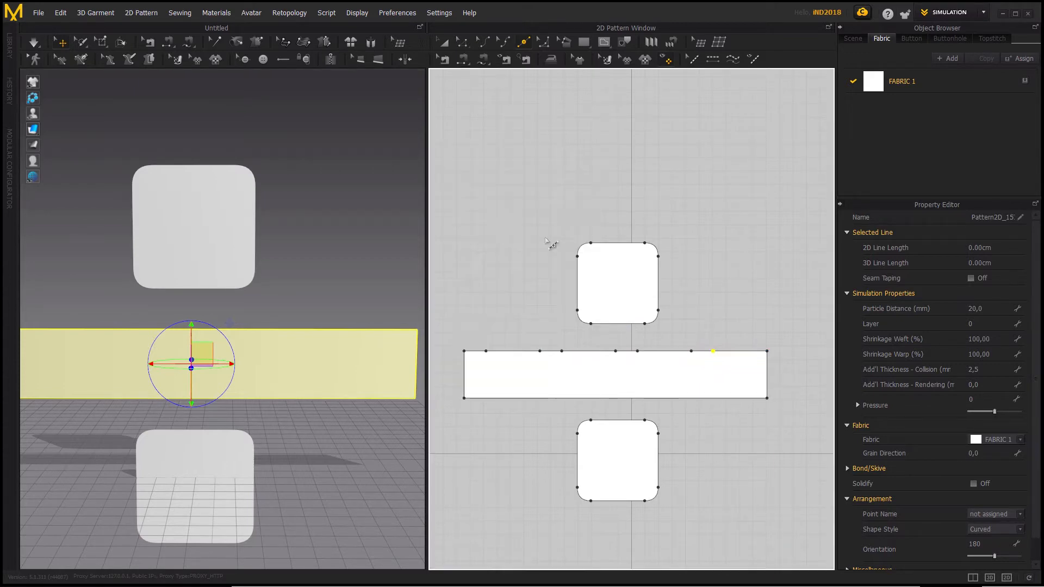
- Split the rectangle's lower edge from its left end into consecutive segments of 16,23 cm, 40 cm and 16,23 cm
right_click(486, 398)
text(16,23)
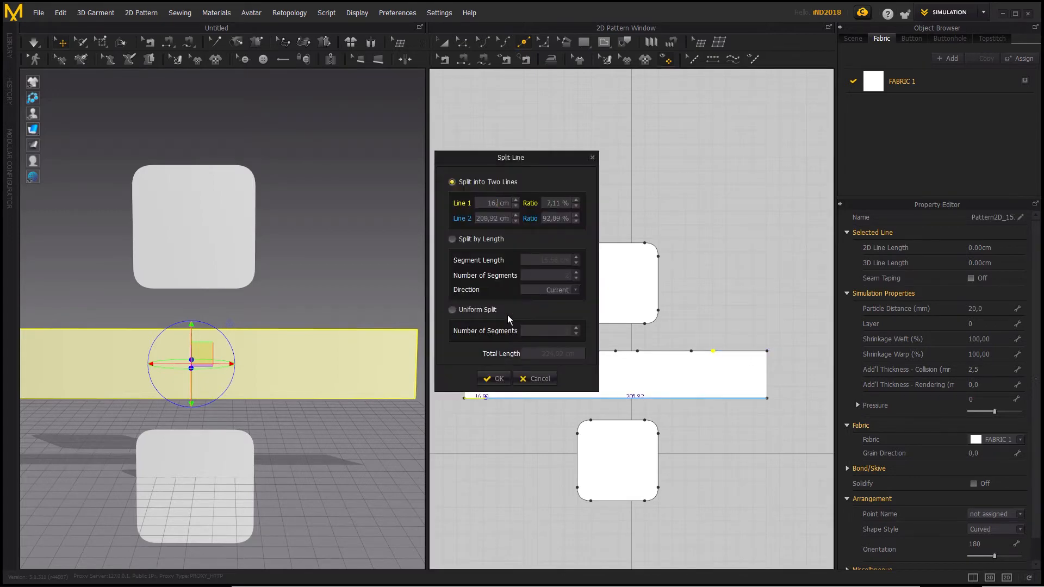
key(Return)
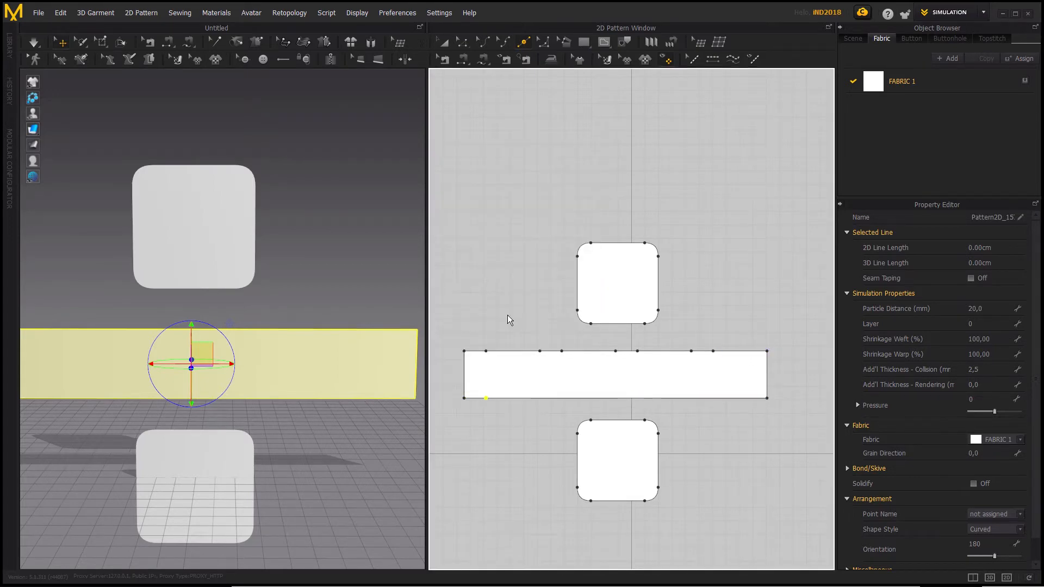
right_click(526, 398)
text(40)
key(Return)
right_click(553, 399)
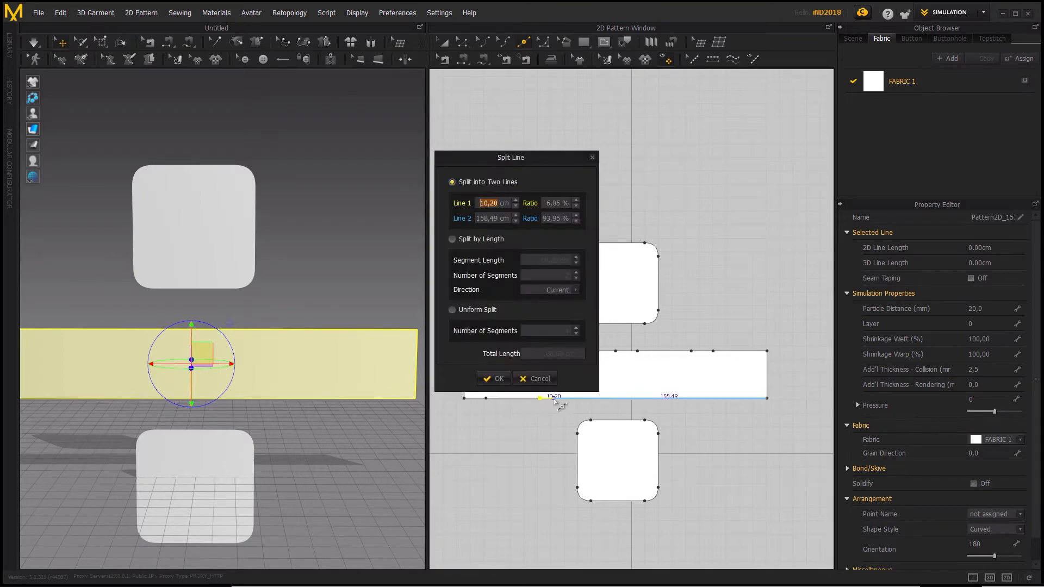
text(16,)
key(Return)
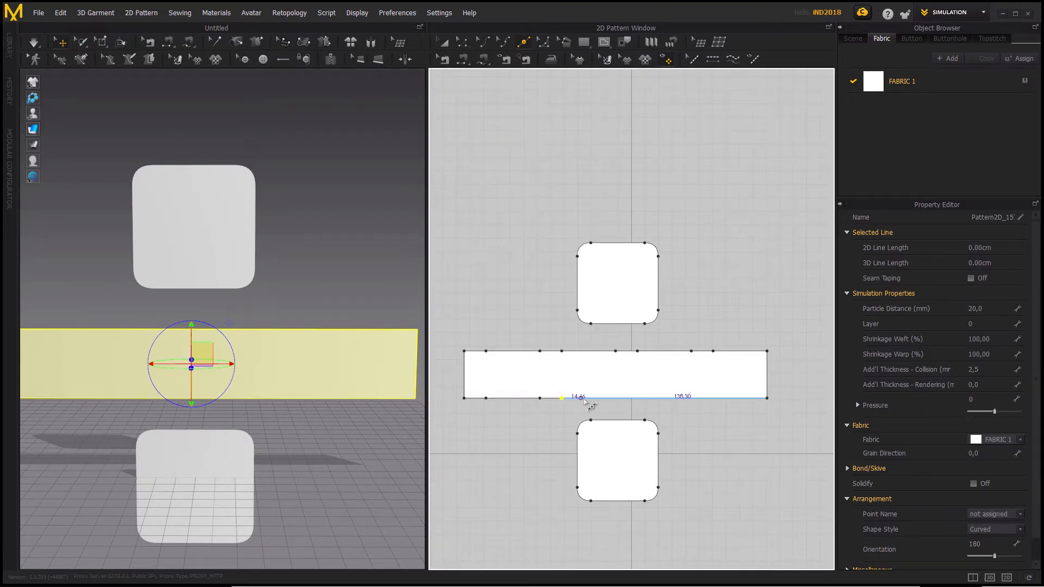
- Continue splitting the rectangle's lower edge rightward into segments of 40 cm, 16,23 cm, 40 cm and 16,23 cm
right_click(594, 399)
text(40)
key(Return)
right_click(638, 399)
text(16,23)
key(Return)
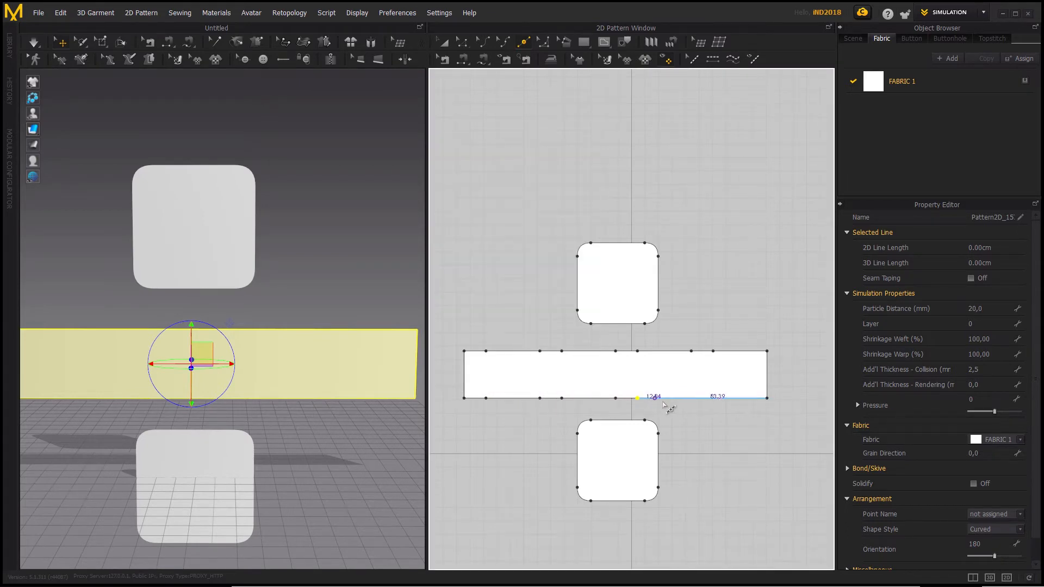
right_click(665, 399)
text(40)
key(Return)
right_click(716, 400)
text(16,23)
key(Return)
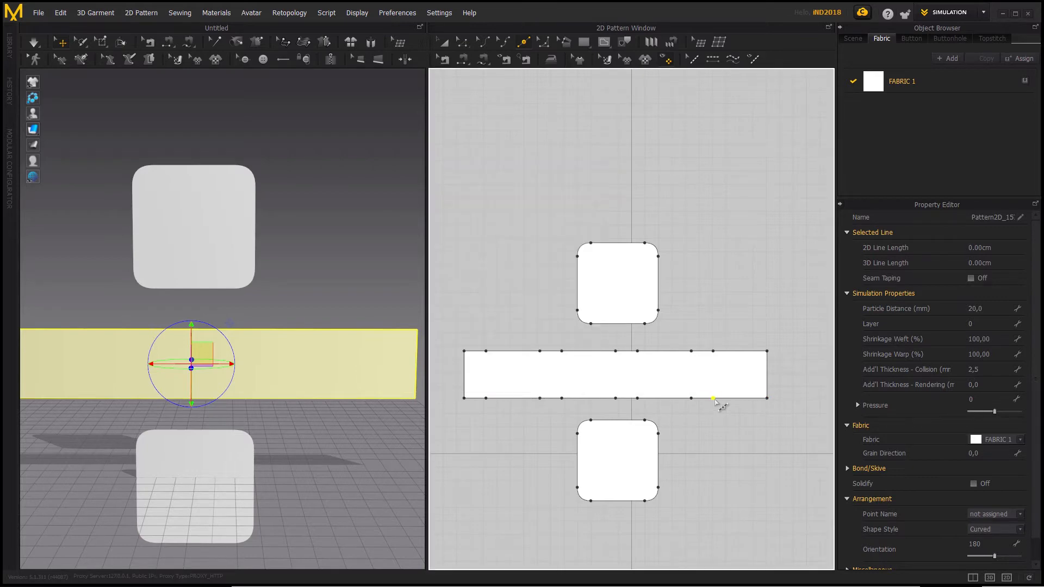
- Rotate the upper rounded square in 3D so it lies horizontally above the long strip
click(443, 42)
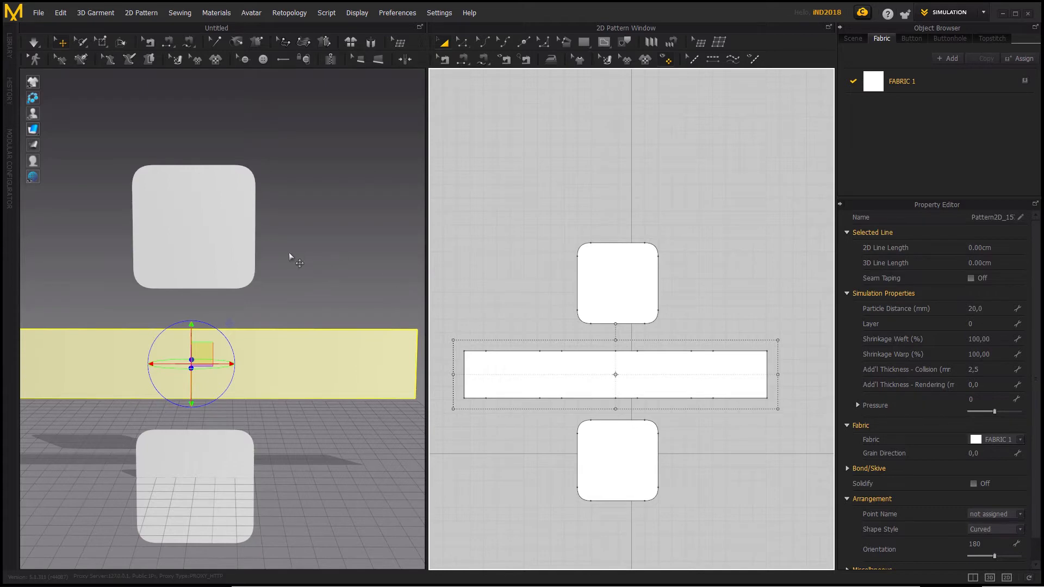
click(234, 254)
right_drag(233, 254, 337, 344)
drag(268, 249, 206, 224)
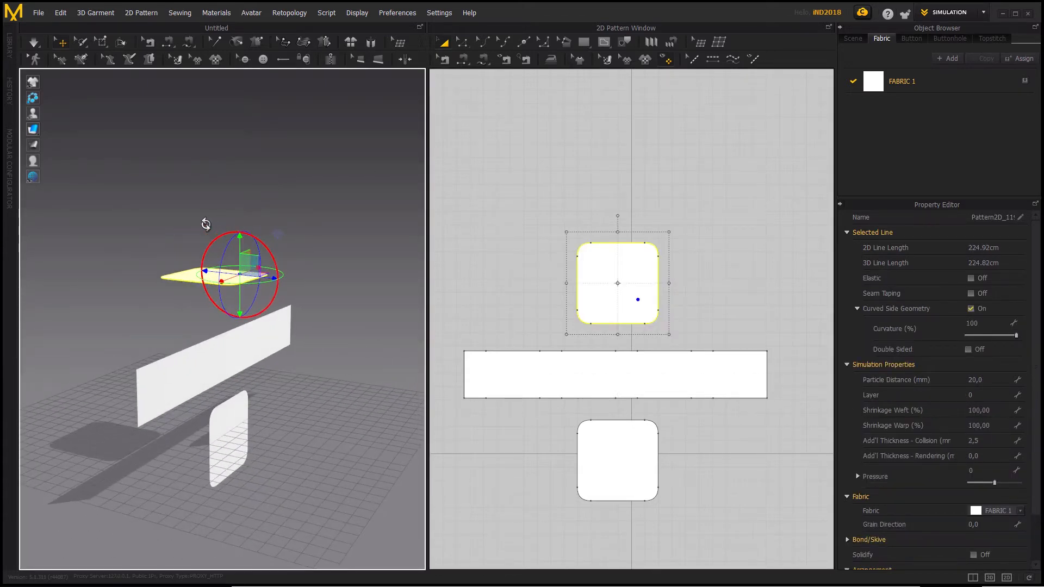
right_drag(206, 224, 207, 326)
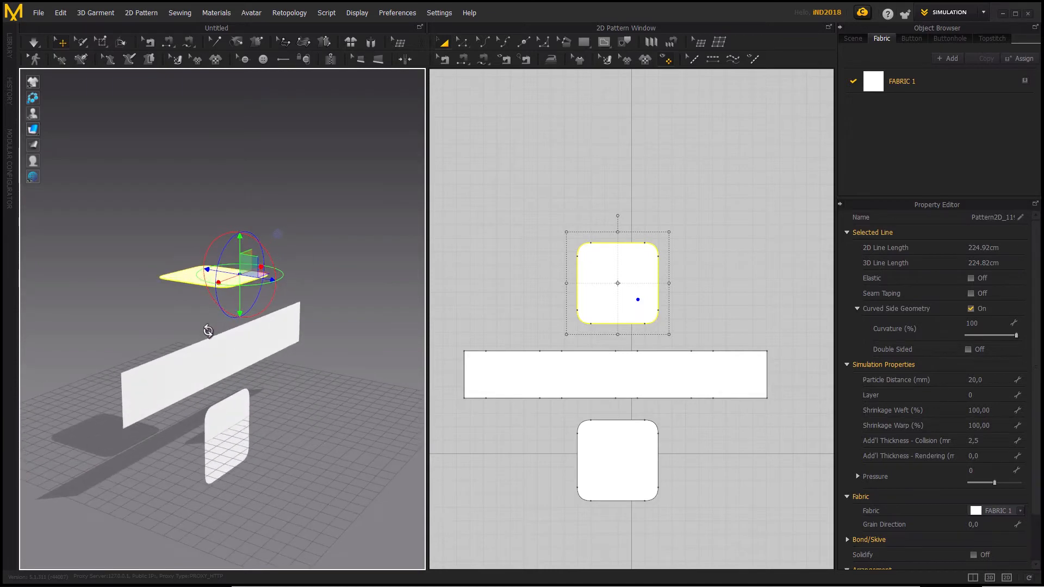
- Move the long strip forward in 3D so it stands in front of the two rounded squares
click(233, 350)
drag(272, 370, 305, 356)
right_drag(315, 379, 179, 397)
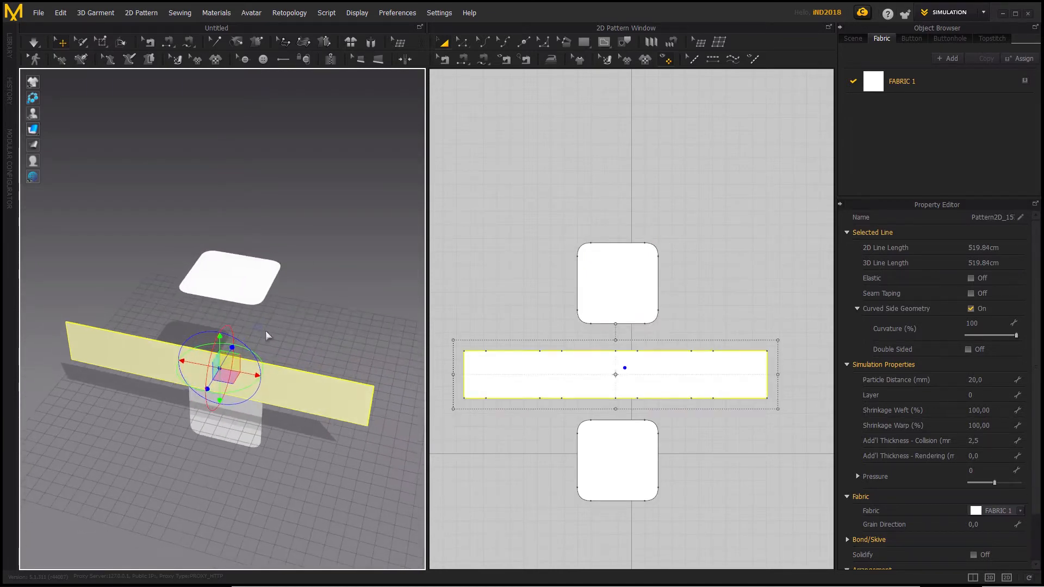
scroll(266, 330, up, 5)
middle_drag(255, 332, 284, 323)
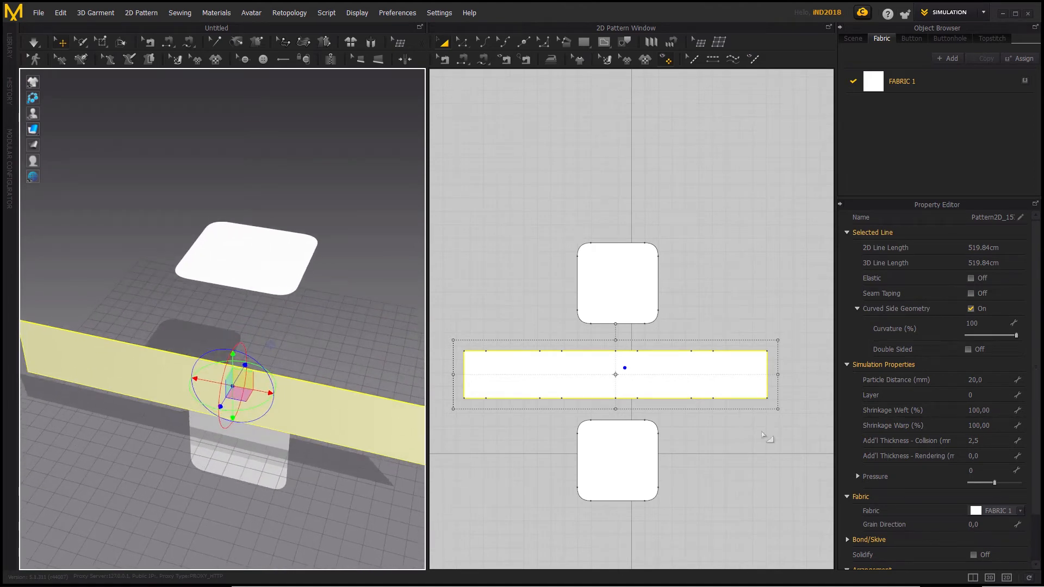
- Sew the horizontal square's front straight edge and adjacent left rounded corner to the matching 40 cm and 16,23 cm segments of the strip's upper edge
click(989, 577)
scroll(482, 337, up, 4)
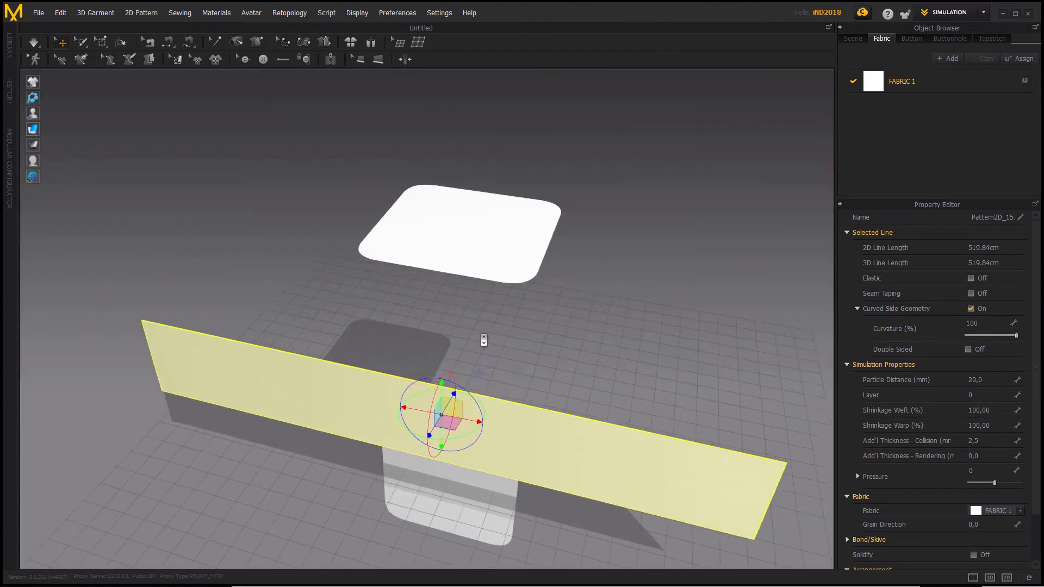
click(169, 44)
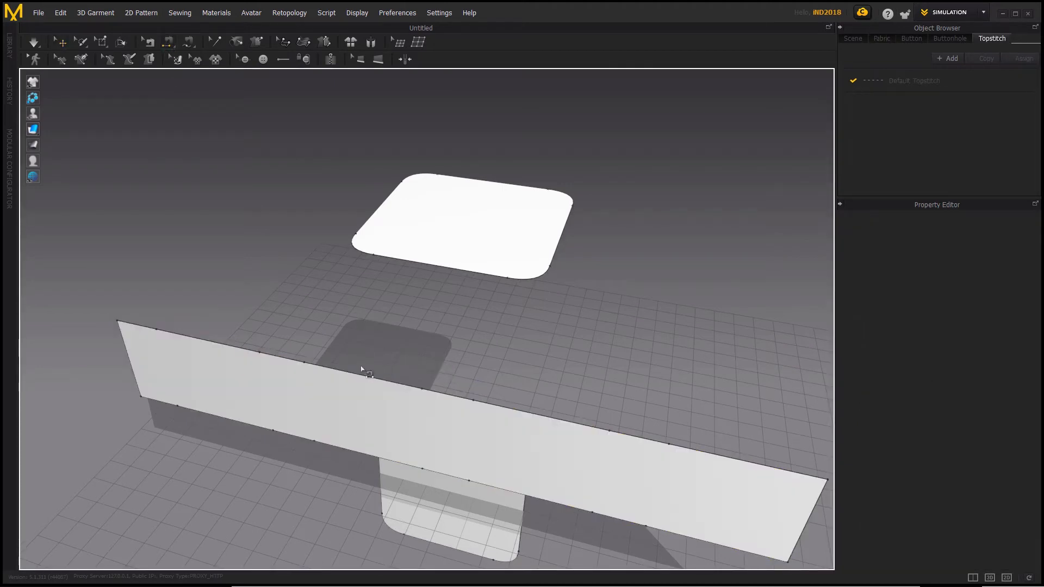
click(388, 259)
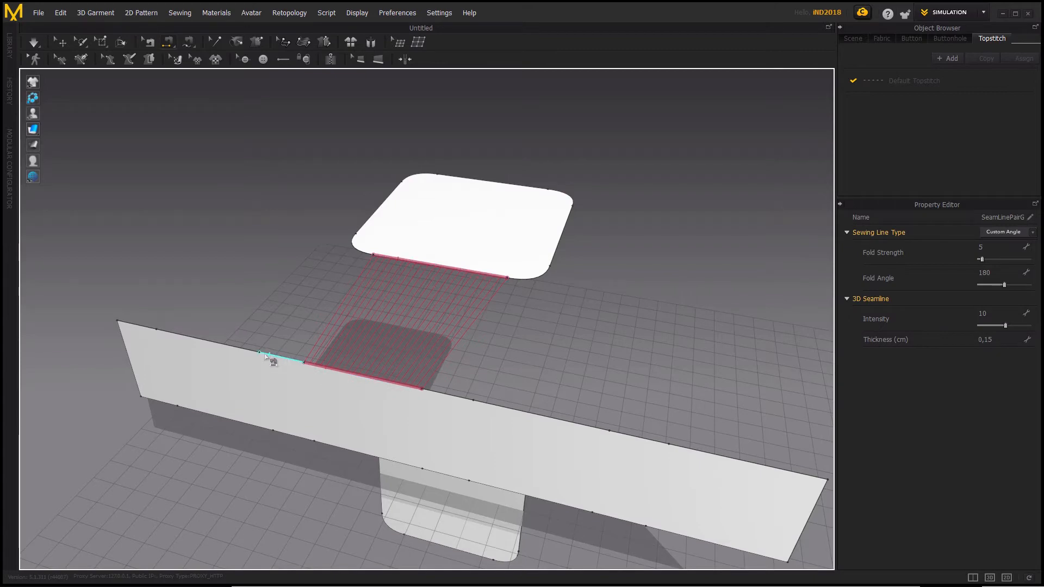
click(360, 246)
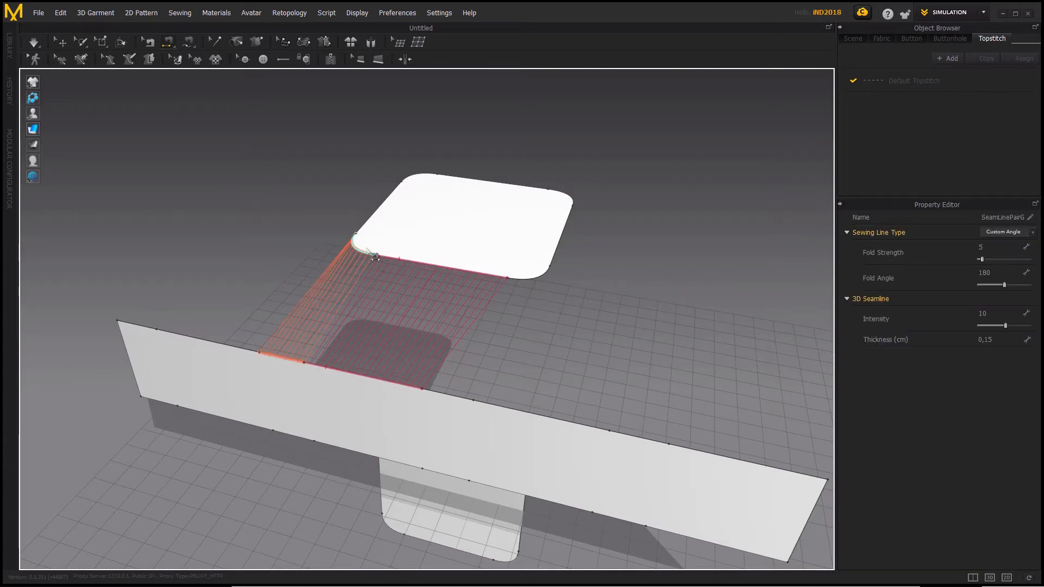
- Sew the horizontal square's left straight edge and the following rounded corner to the remaining segments up to the strip's left end
right_drag(319, 341, 366, 384)
click(396, 419)
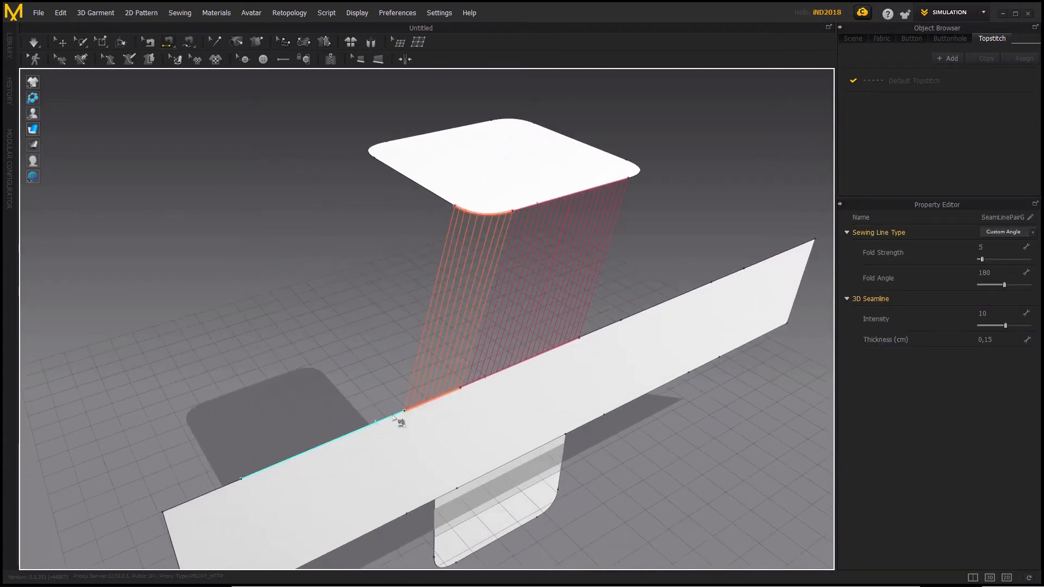
click(451, 205)
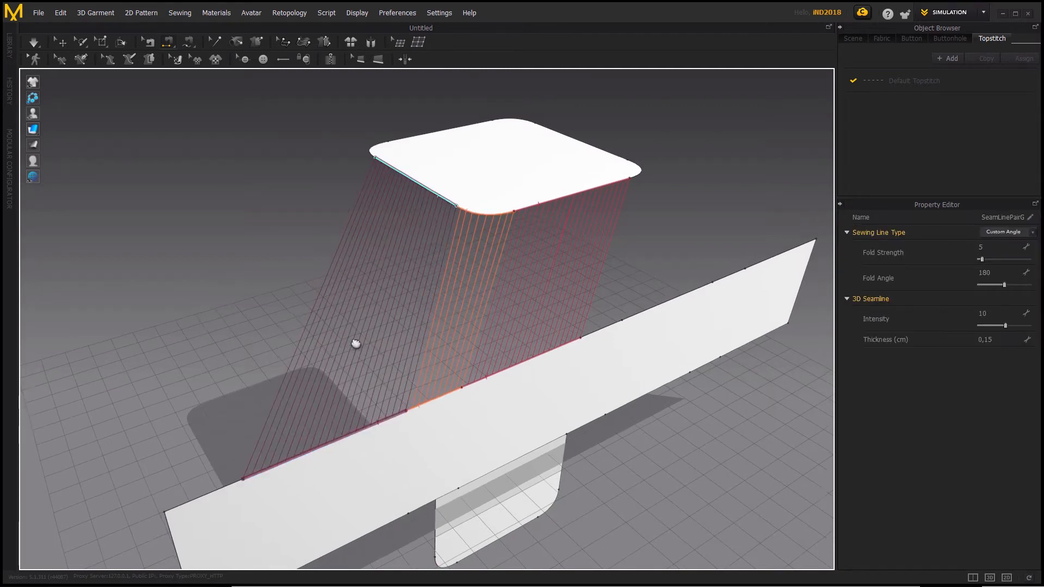
scroll(354, 342, up, 2)
click(313, 459)
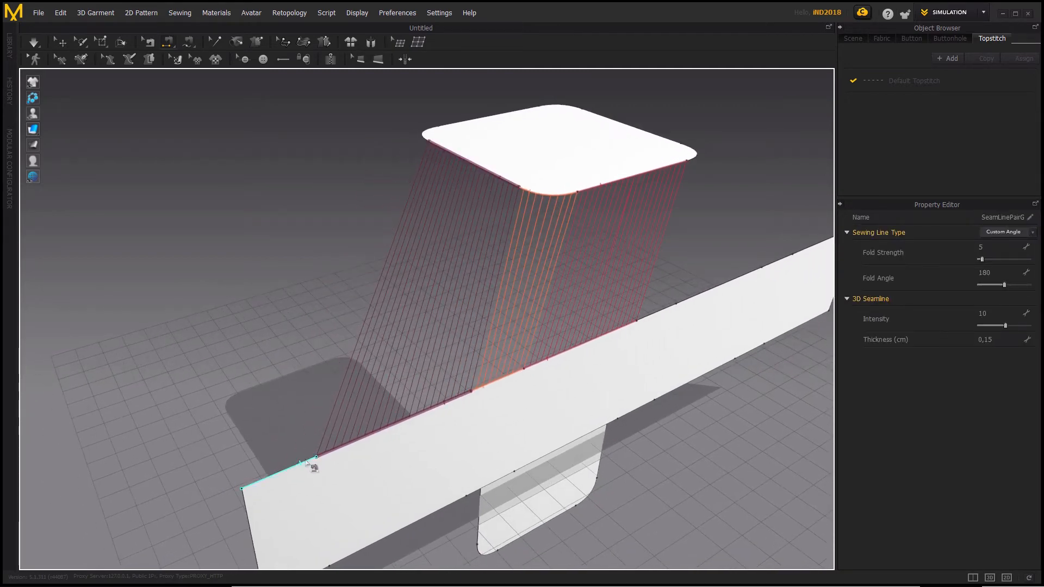
click(426, 141)
- Sew the horizontal square's front right rounded corner and right straight edge to the next segments along the strip's upper edge
right_drag(571, 255, 611, 292)
middle_drag(611, 292, 488, 318)
click(400, 335)
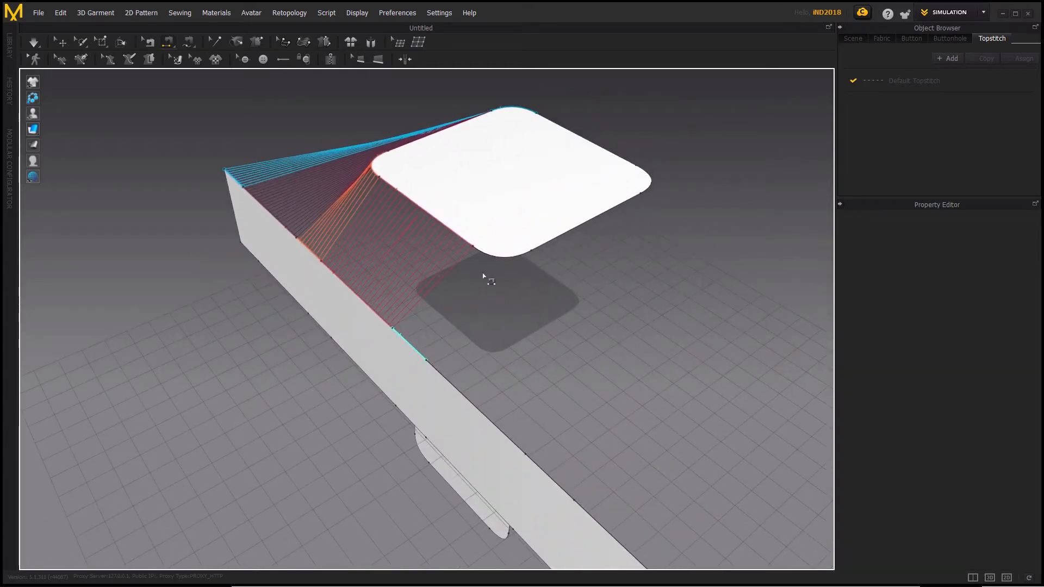
click(480, 254)
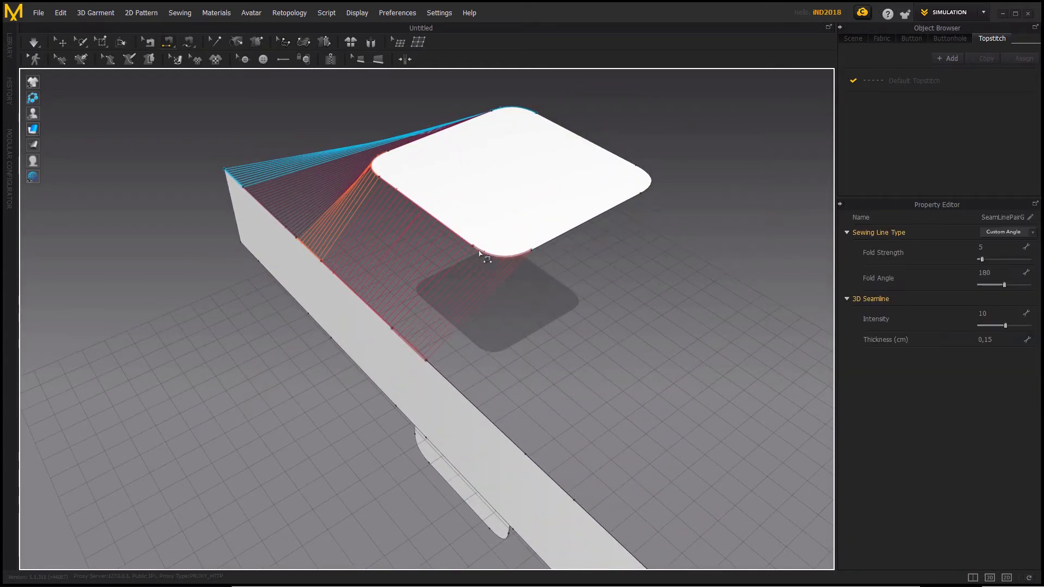
click(437, 372)
click(543, 248)
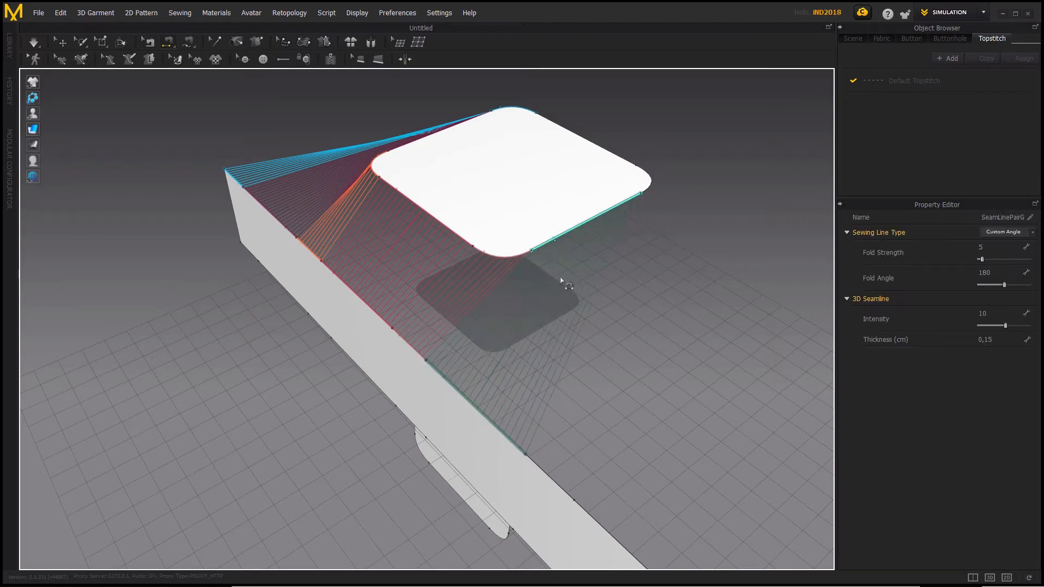
- Sew the horizontal square's last rounded corner and back straight edge to the final two segments at the strip's right end
middle_drag(559, 280, 397, 259)
click(313, 415)
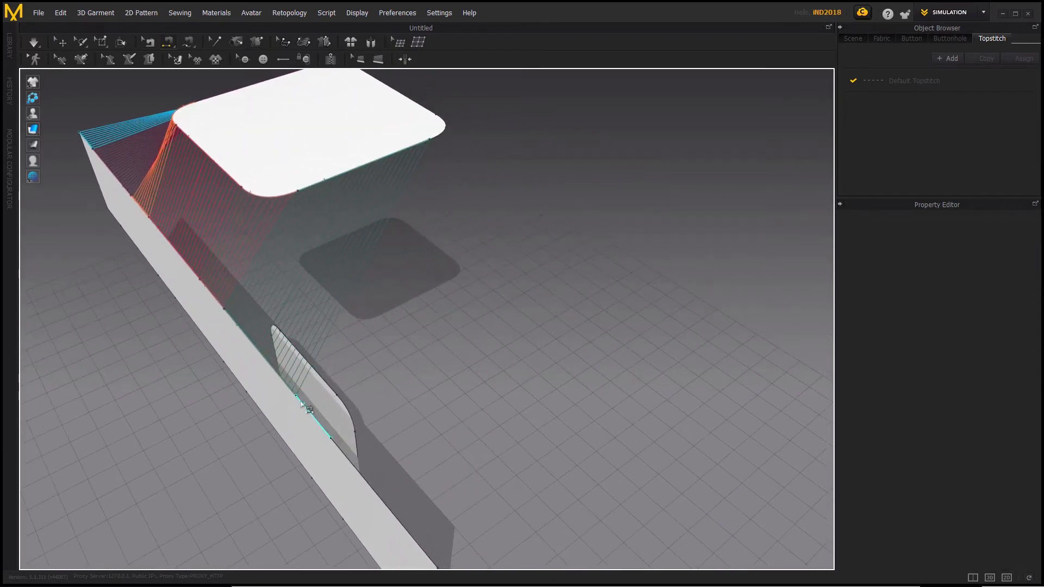
click(438, 143)
right_drag(510, 269, 391, 302)
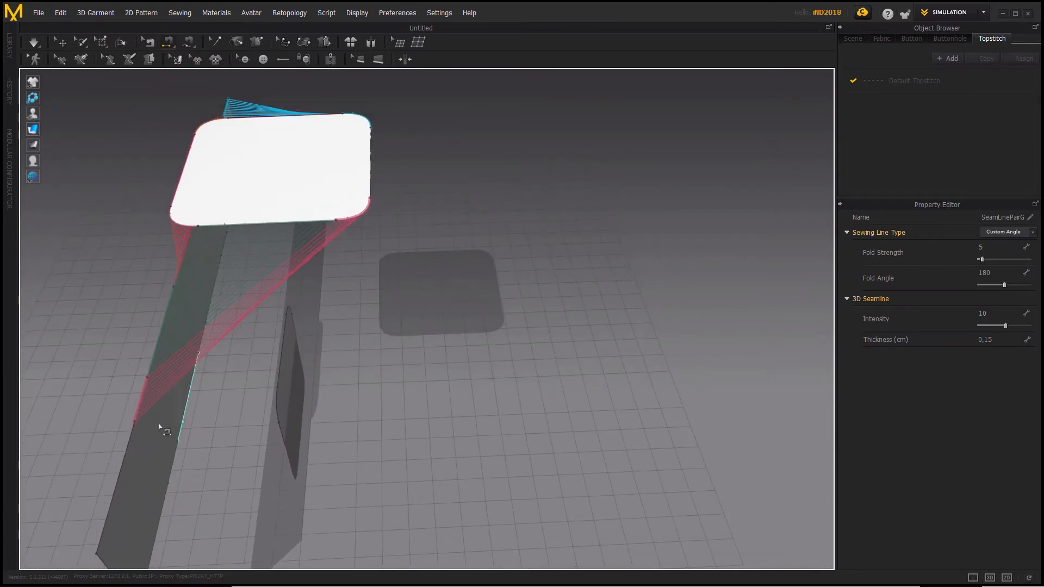
click(132, 437)
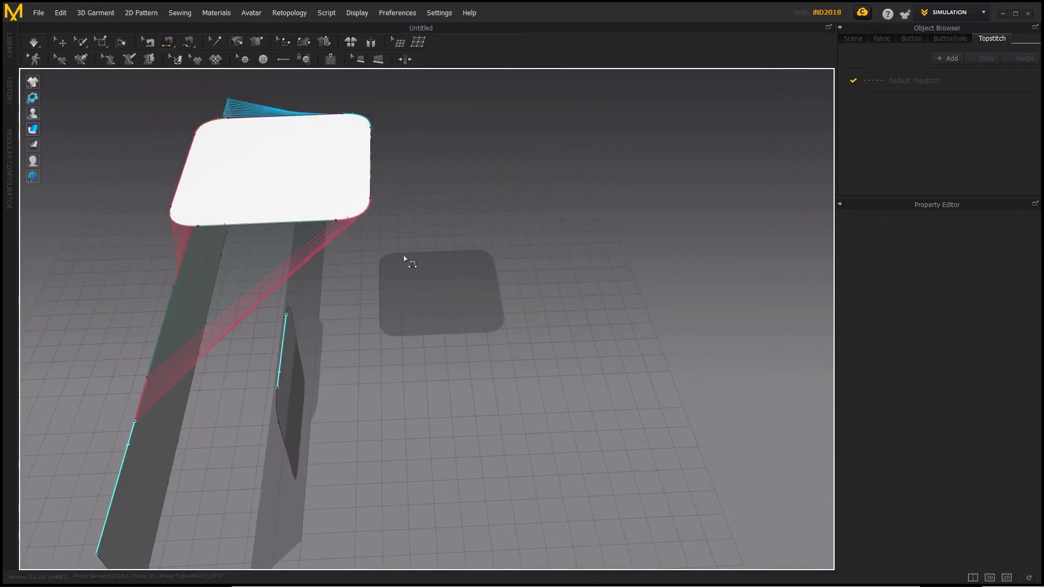
click(375, 196)
right_drag(381, 196, 507, 275)
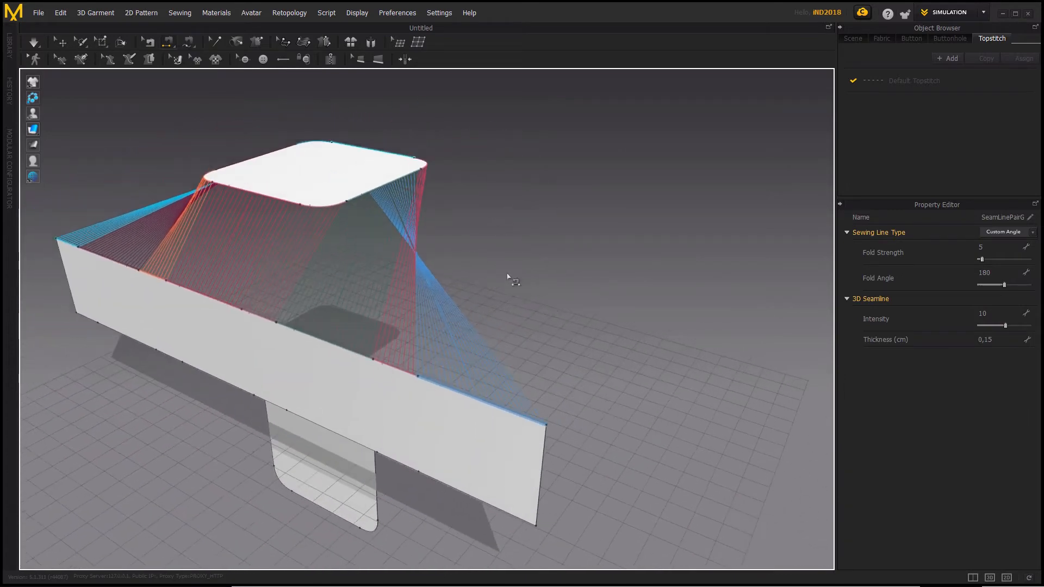
- Freeze both rounded square patterns
click(291, 175)
click(321, 438)
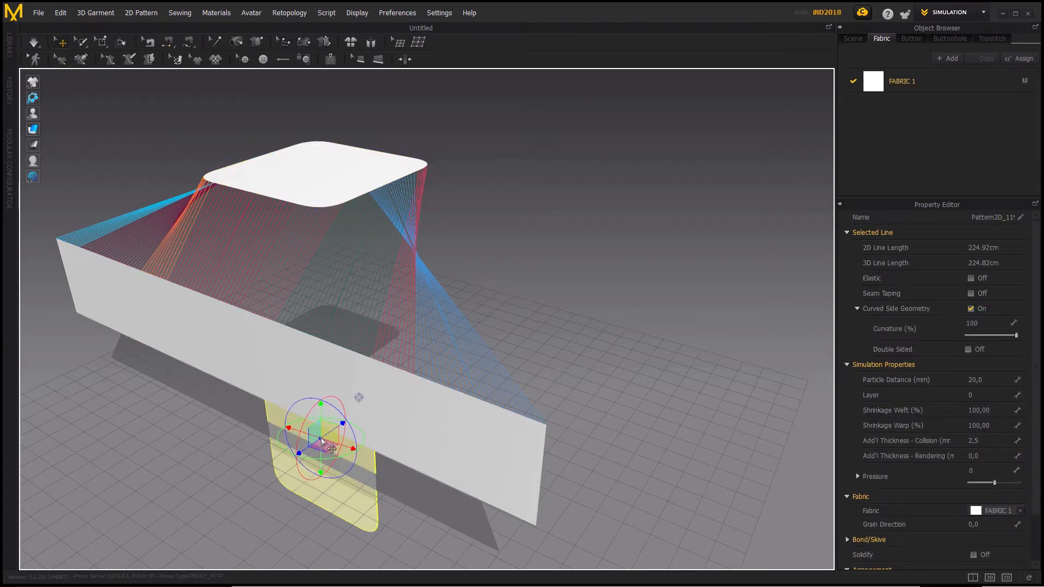
shift+click(332, 198)
right_click(358, 190)
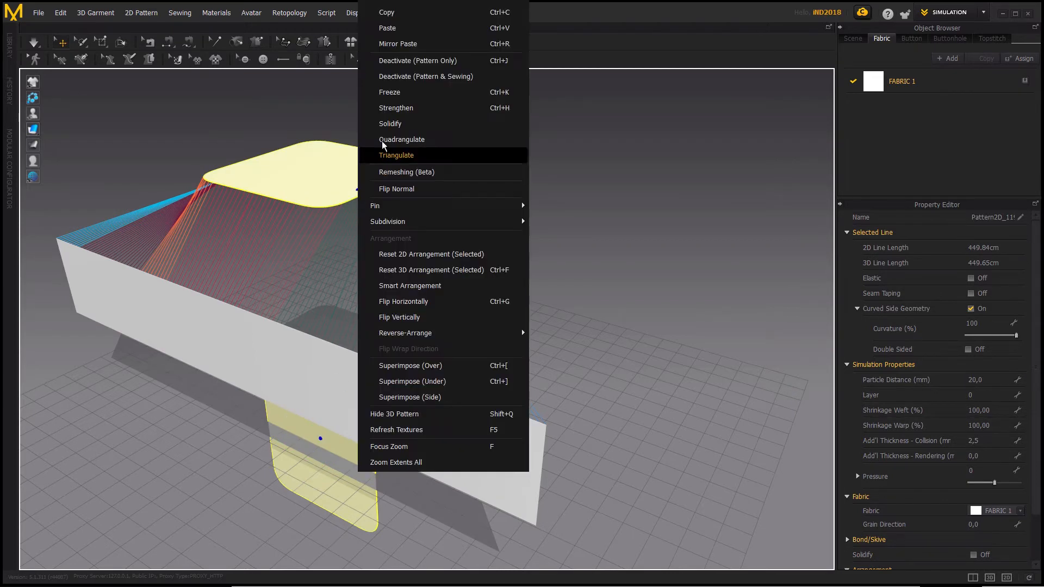
click(409, 95)
click(491, 243)
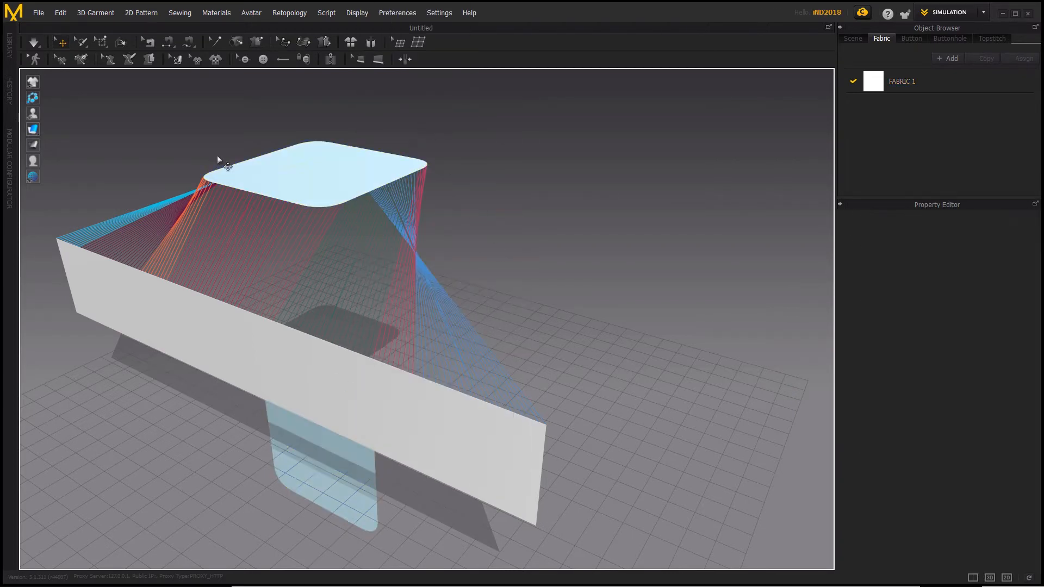
- Simulate the strip around the frozen upper square and pull its lower corner aside at the open vertical joint
click(35, 43)
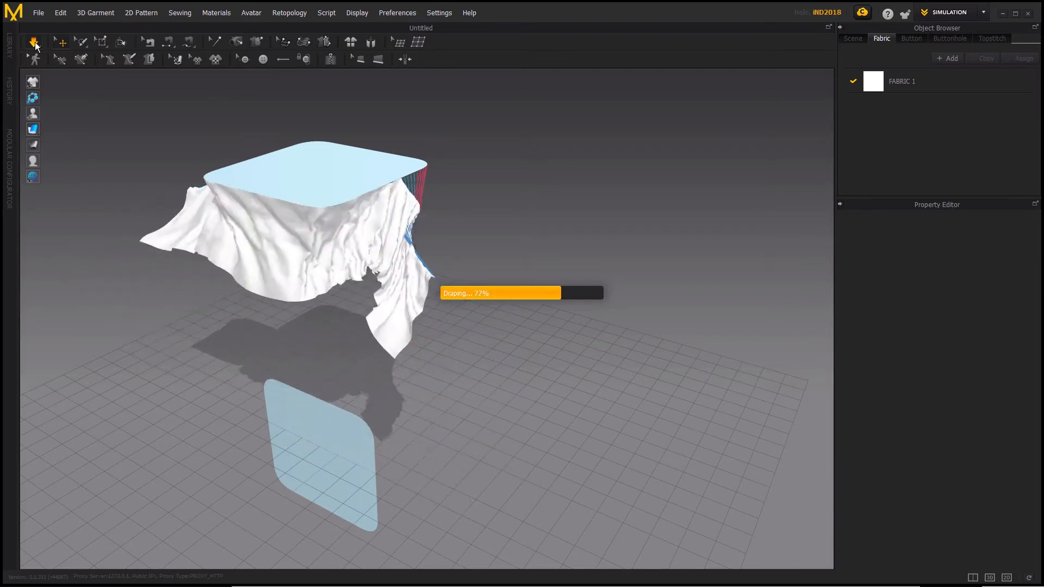
right_drag(443, 235, 338, 205)
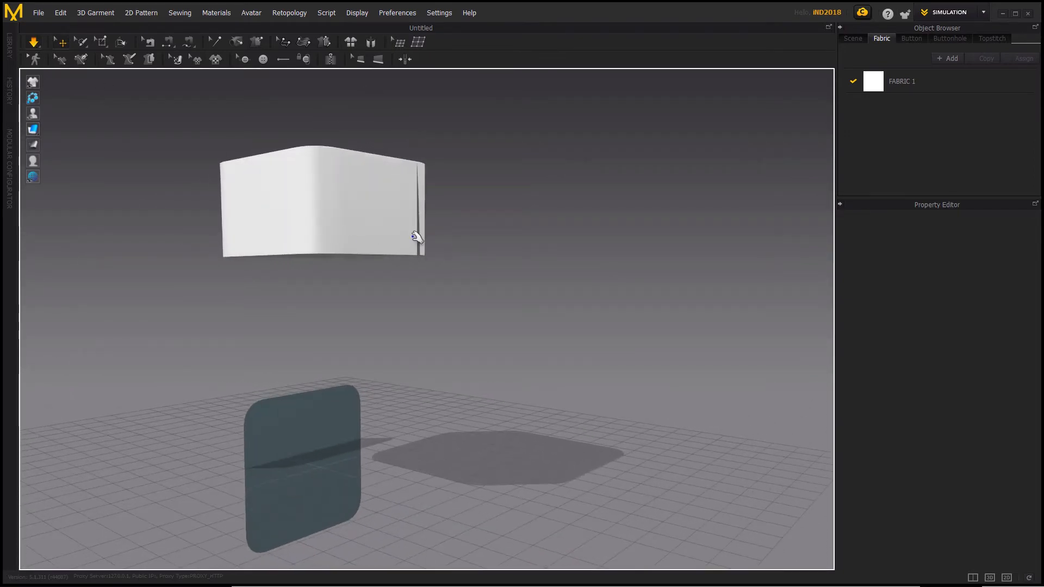
right_drag(417, 233, 368, 256)
scroll(375, 248, up, 3)
scroll(375, 248, up, 1)
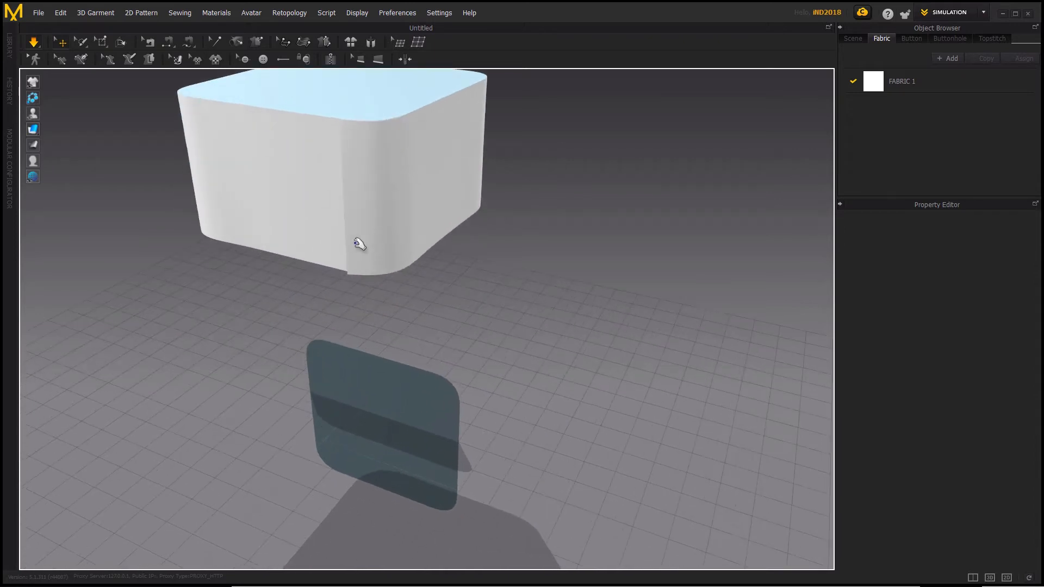
click(342, 256)
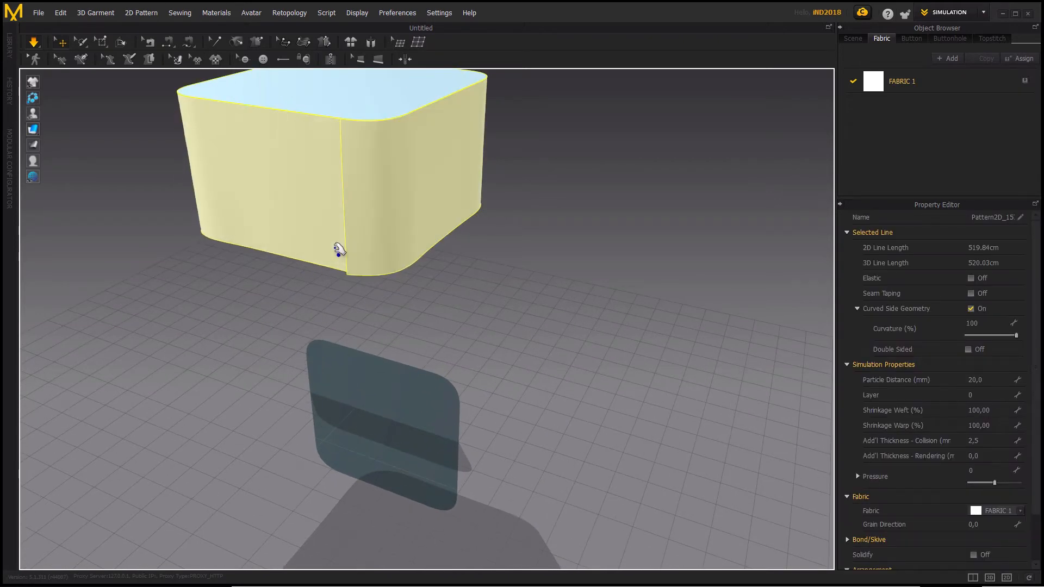
drag(339, 250, 269, 258)
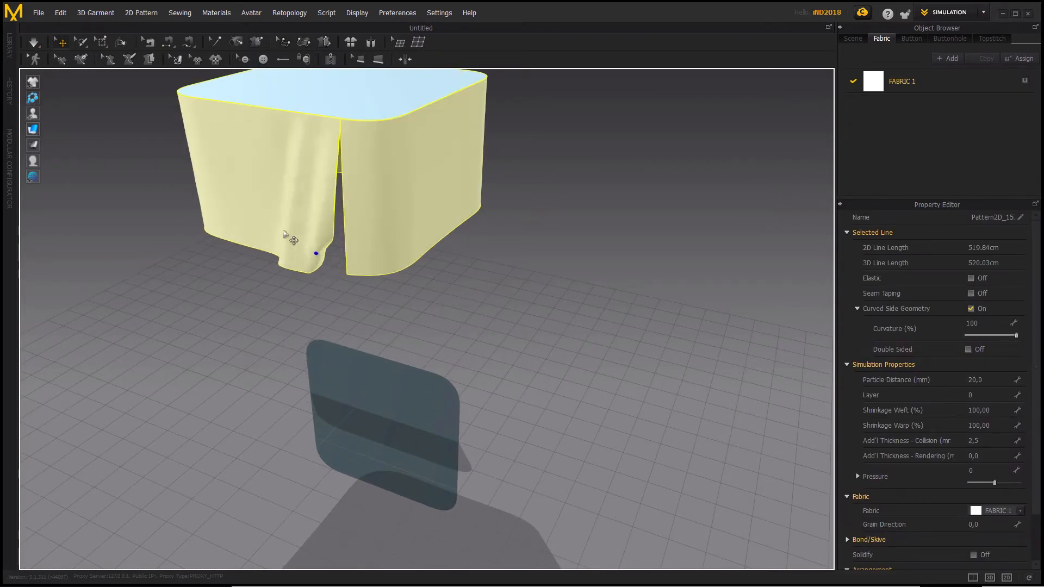
- Sew the strip's two short ends together along the open vertical gap
click(168, 42)
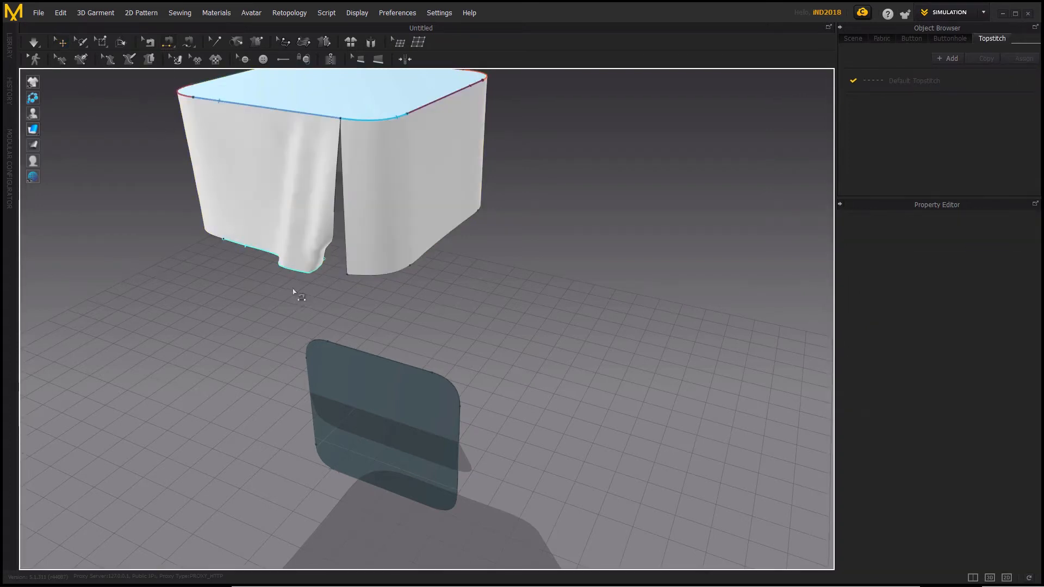
click(325, 250)
click(346, 260)
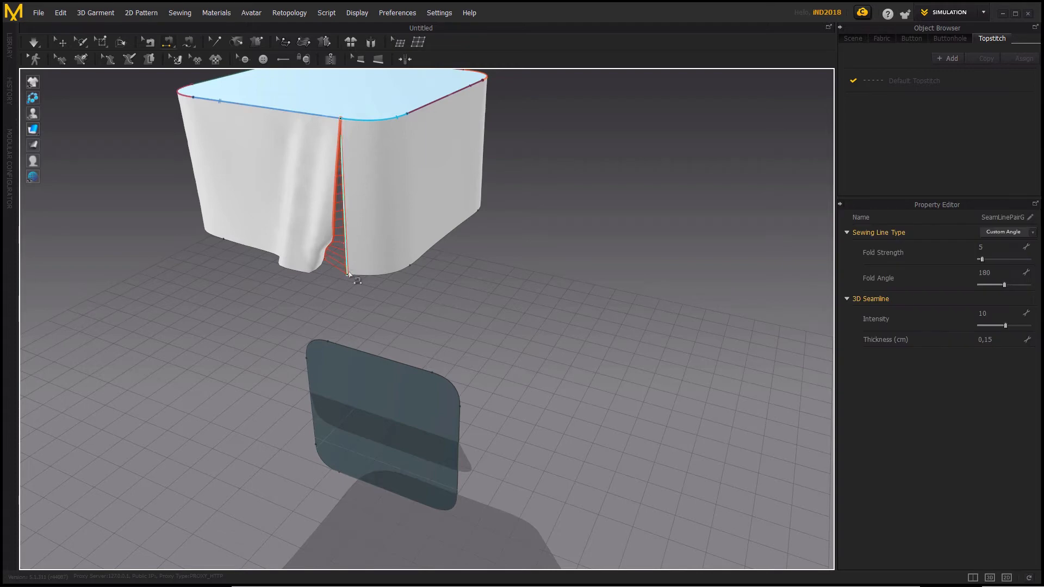
key(q)
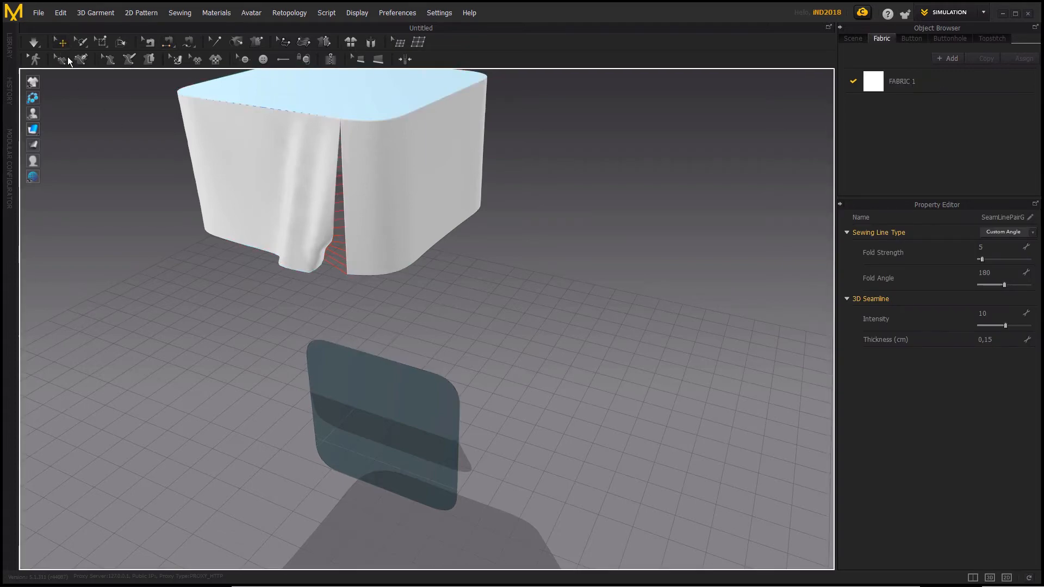
- Unfreeze the lower rounded square pattern
click(388, 376)
right_click(440, 415)
click(488, 79)
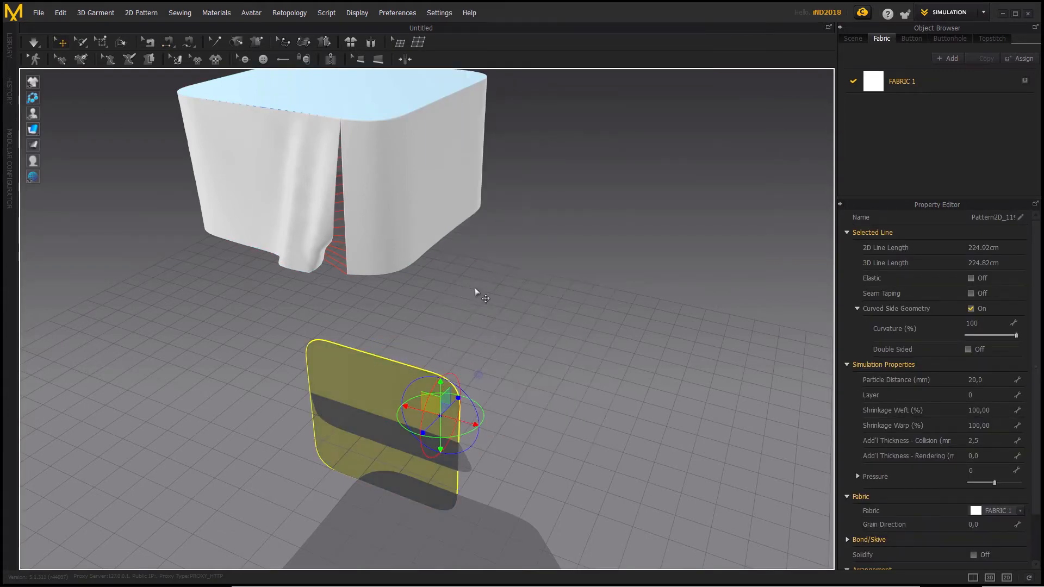
- Rotate the lower rounded square to lie horizontally and raise it to just below the strip's open bottom
right_drag(475, 292, 380, 299)
drag(471, 385, 555, 511)
drag(446, 383, 445, 205)
right_drag(495, 287, 449, 265)
middle_drag(450, 267, 448, 308)
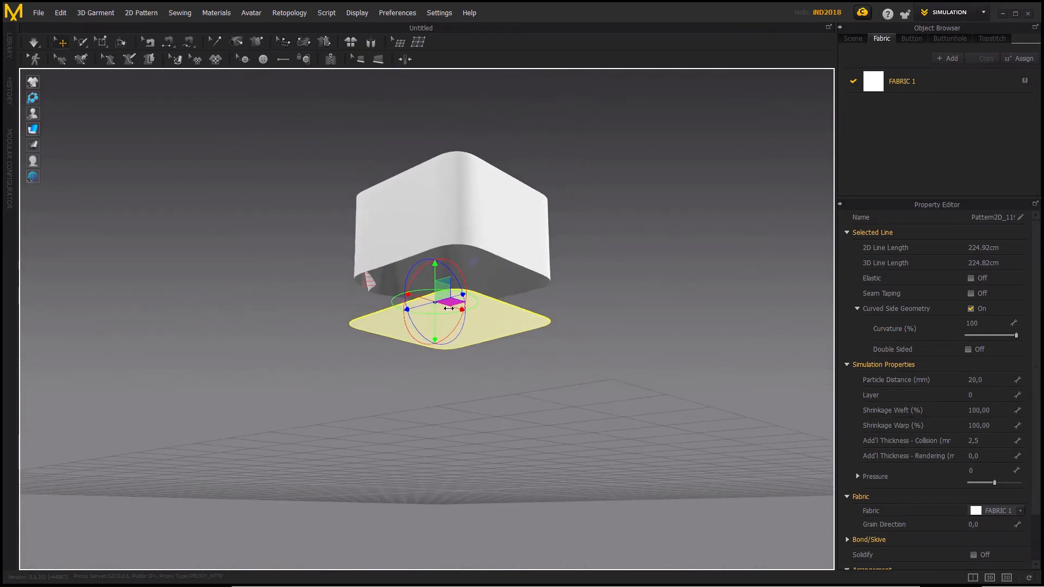
- Sew the lower square's nearest rounded corner and the straight edge beside it to the strip segments directly above
scroll(449, 309, up, 3)
click(177, 58)
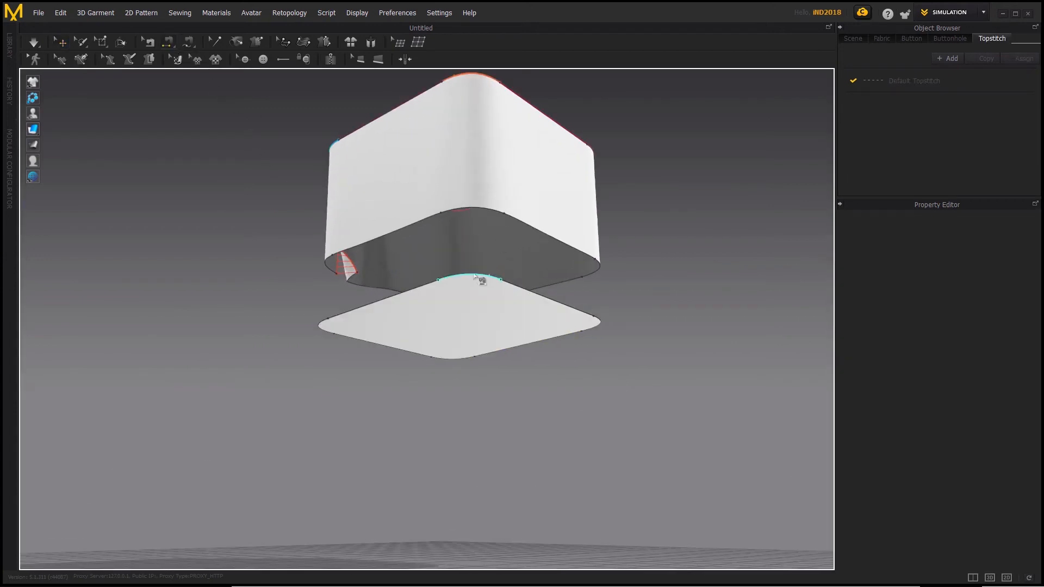
click(445, 276)
click(449, 214)
click(522, 289)
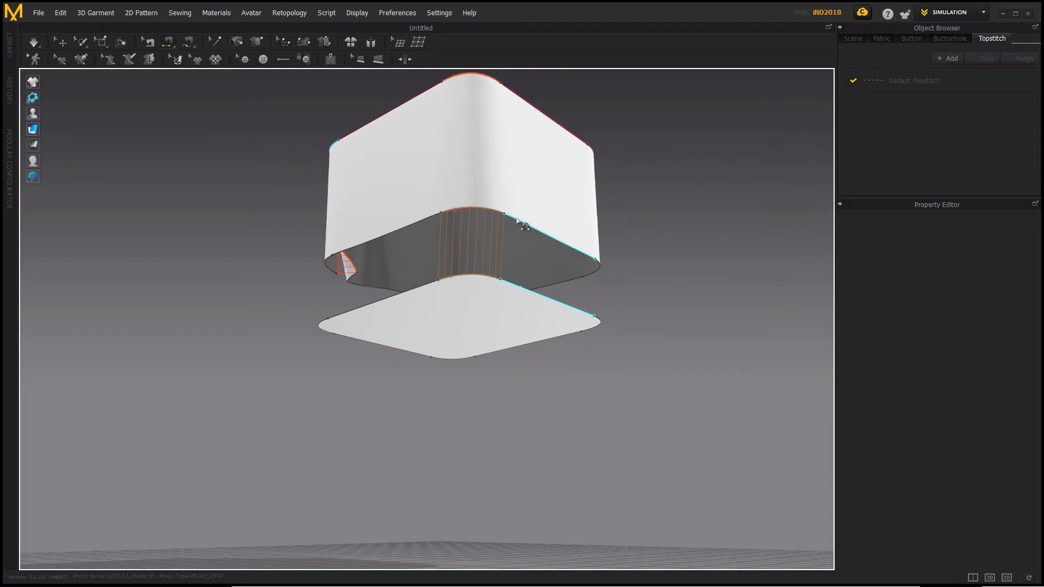
click(517, 220)
- Sew the lower square's second rounded corner and second straight edge to the next segments of the strip's lower edge
right_drag(573, 275, 456, 345)
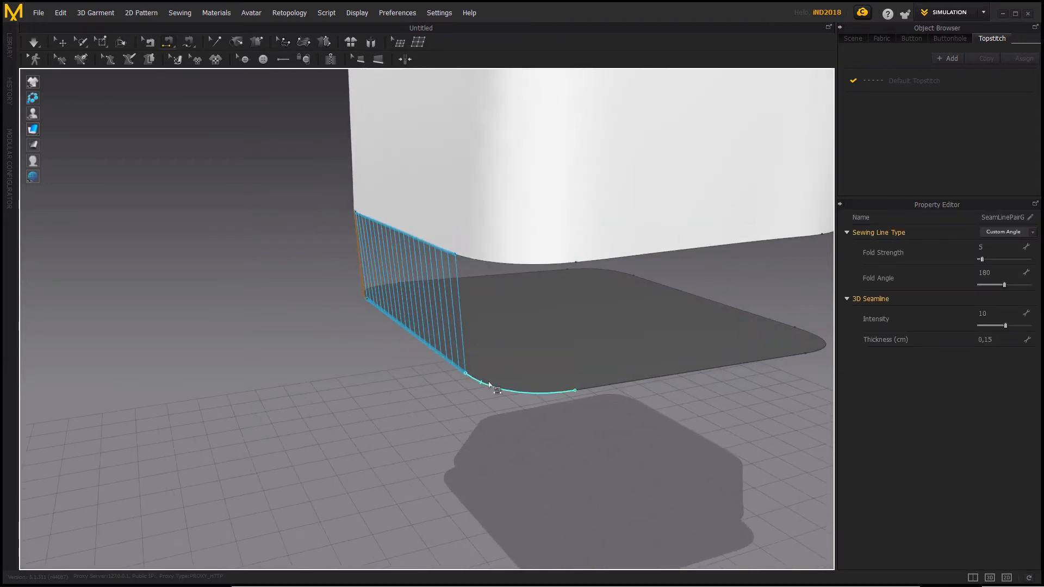
click(477, 383)
click(472, 264)
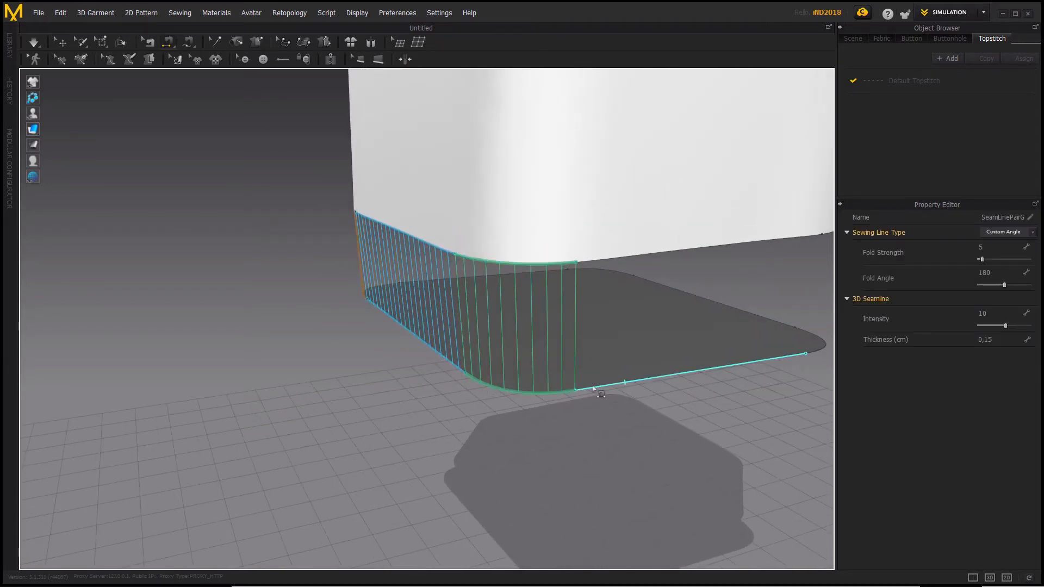
click(593, 388)
click(598, 262)
- Sew the lower square's third rounded corner and third straight edge to the strip's lower edge, up to the vertical joint
right_drag(661, 286, 507, 295)
click(272, 465)
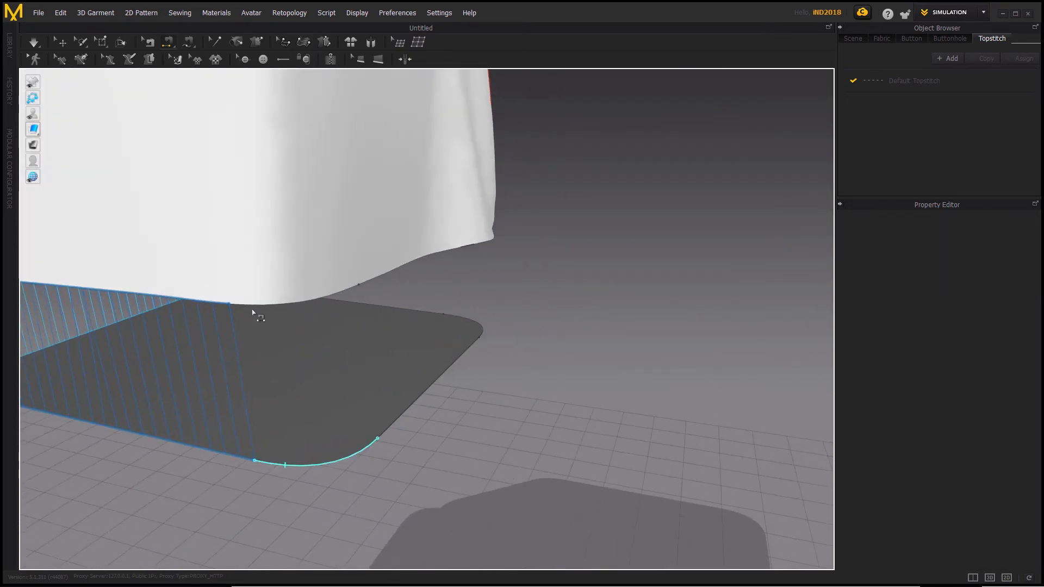
click(266, 309)
right_drag(266, 310, 423, 377)
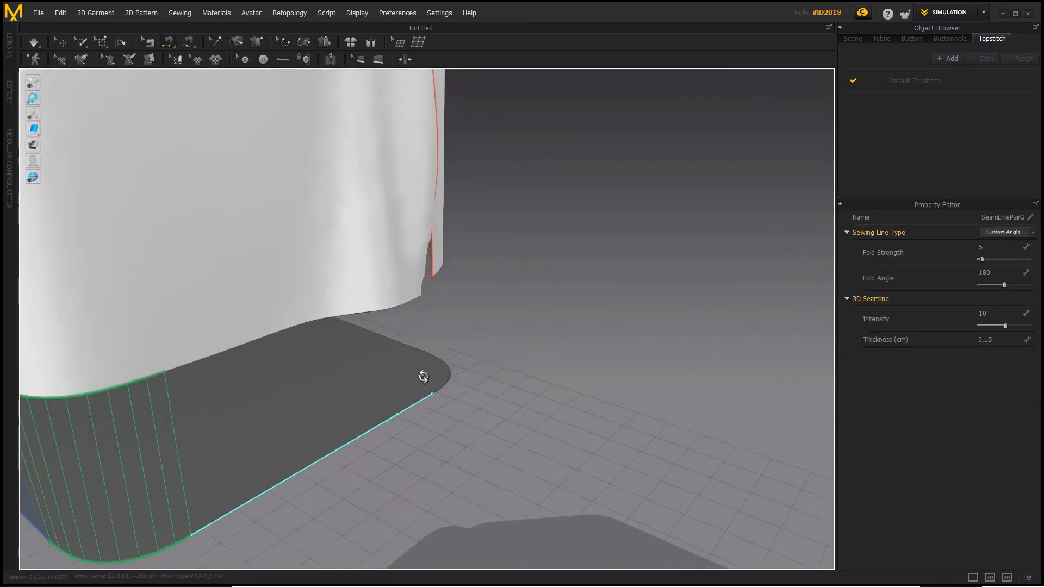
click(229, 513)
click(194, 367)
- Sew the lower square's fourth rounded corner and last straight edge to the strip segments beyond the vertical joint, closing the bottom
mouse_move(298, 361)
right_down()
mouse_move(492, 352)
mouse_move(390, 350)
mouse_move(233, 407)
right_up()
click(229, 414)
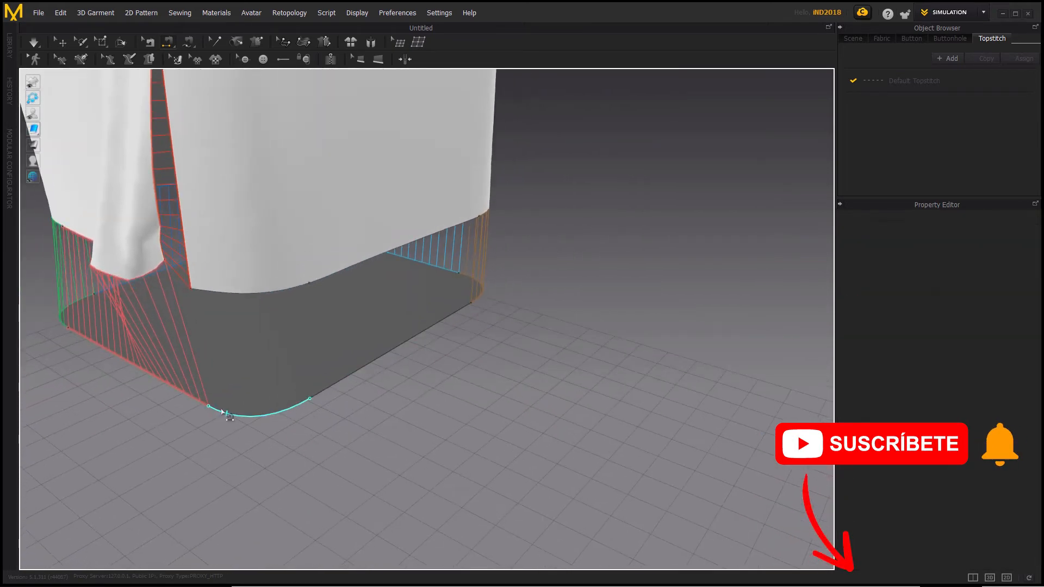
click(211, 296)
click(328, 389)
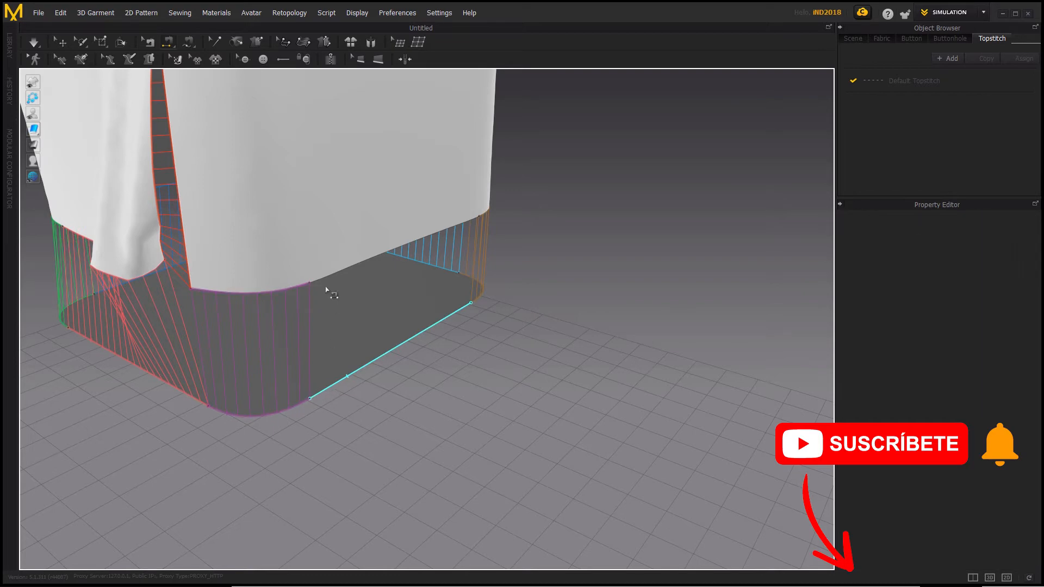
click(326, 281)
right_drag(402, 302, 348, 312)
middle_drag(418, 331, 443, 389)
scroll(443, 389, down, 2)
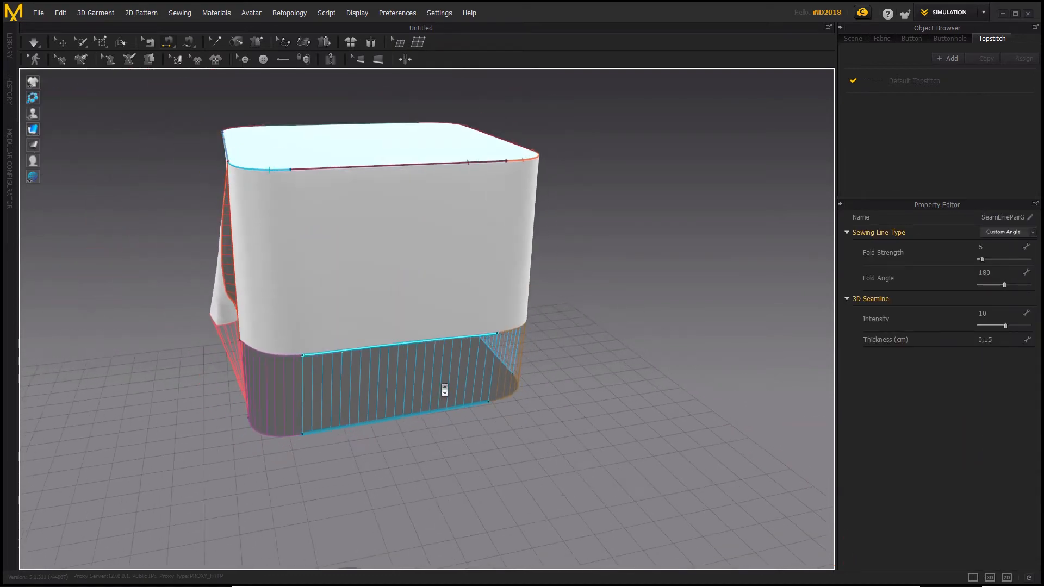